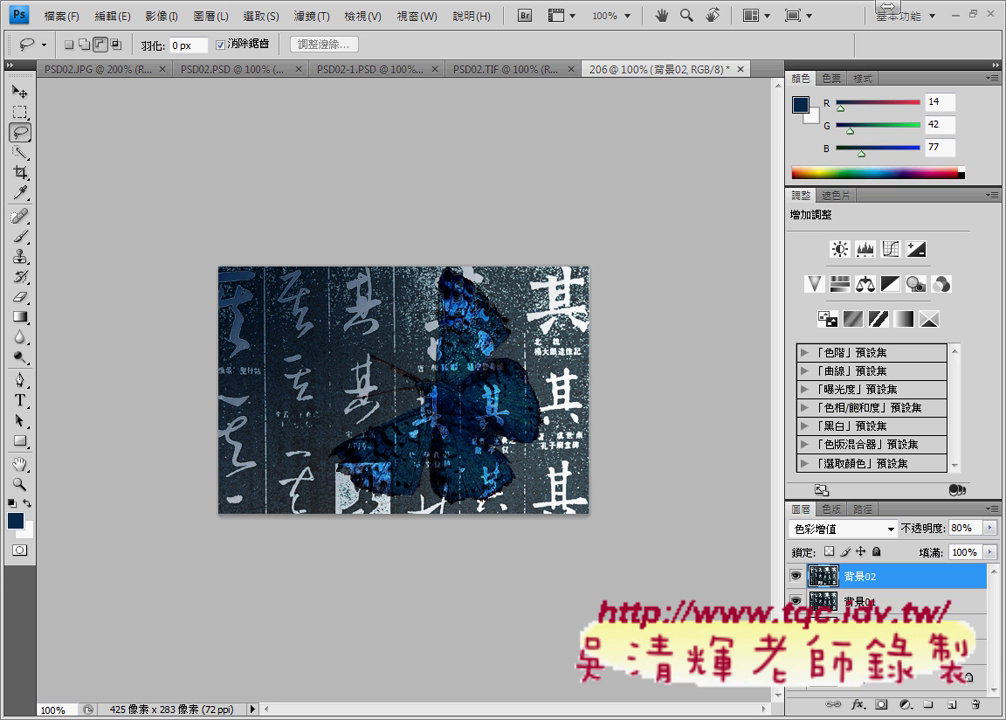
# Add the butterfly as a new layer and drag 圖層 2 above 背景02 in the 206 document
pyautogui.hotkey('ctrl', 'shift', 'alt', 'n')
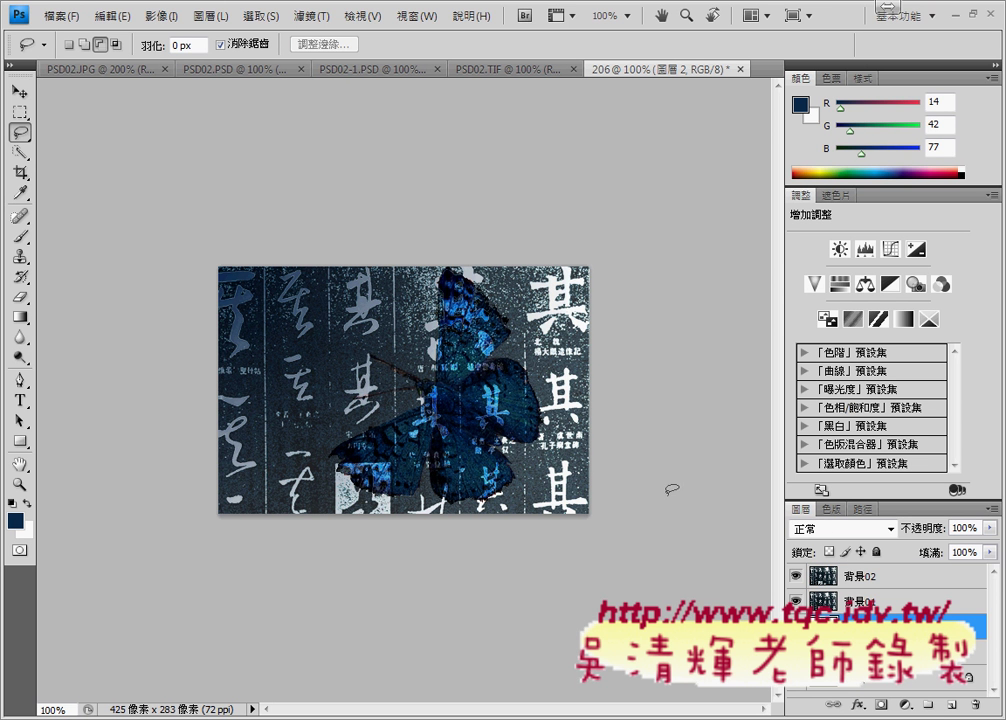
pyautogui.click(88, 69)
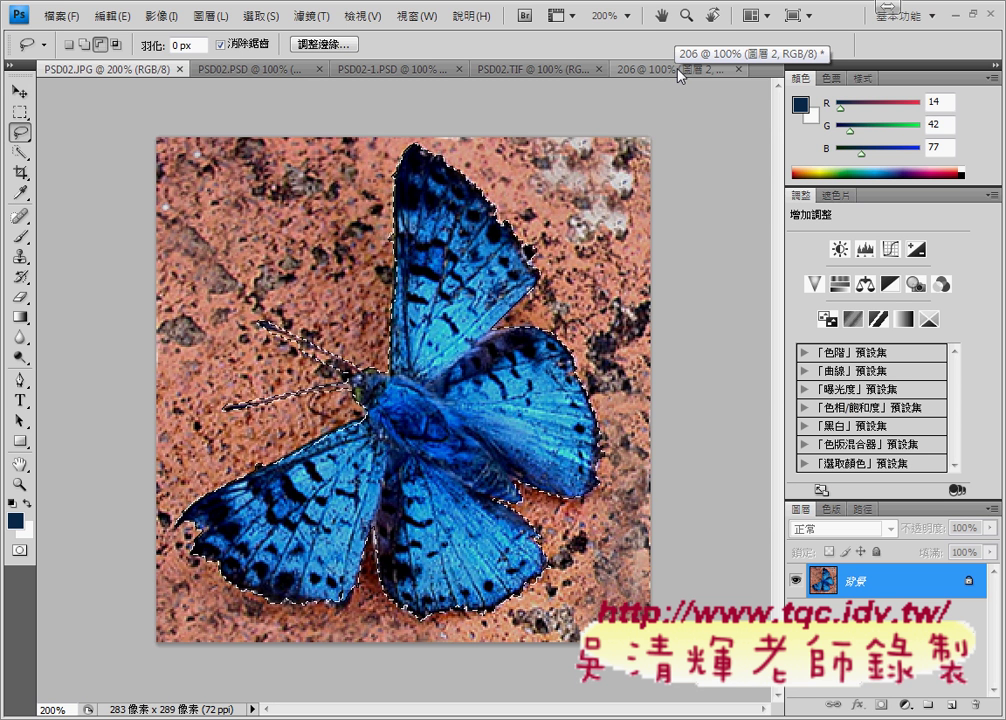
pyautogui.rightClick(856, 578)
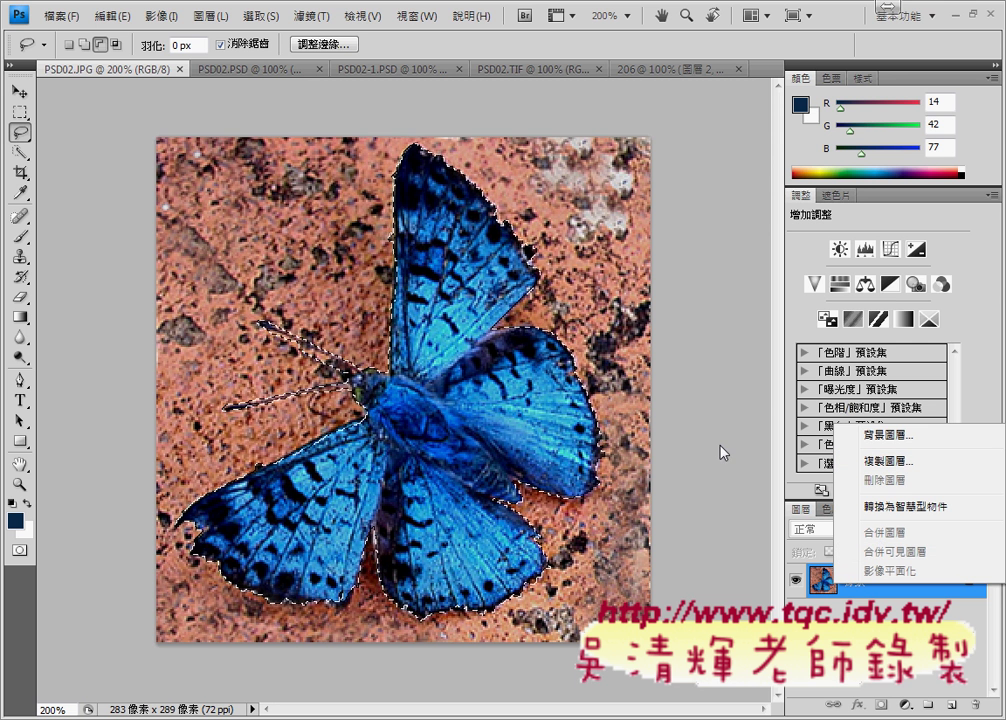
pyautogui.click(676, 72)
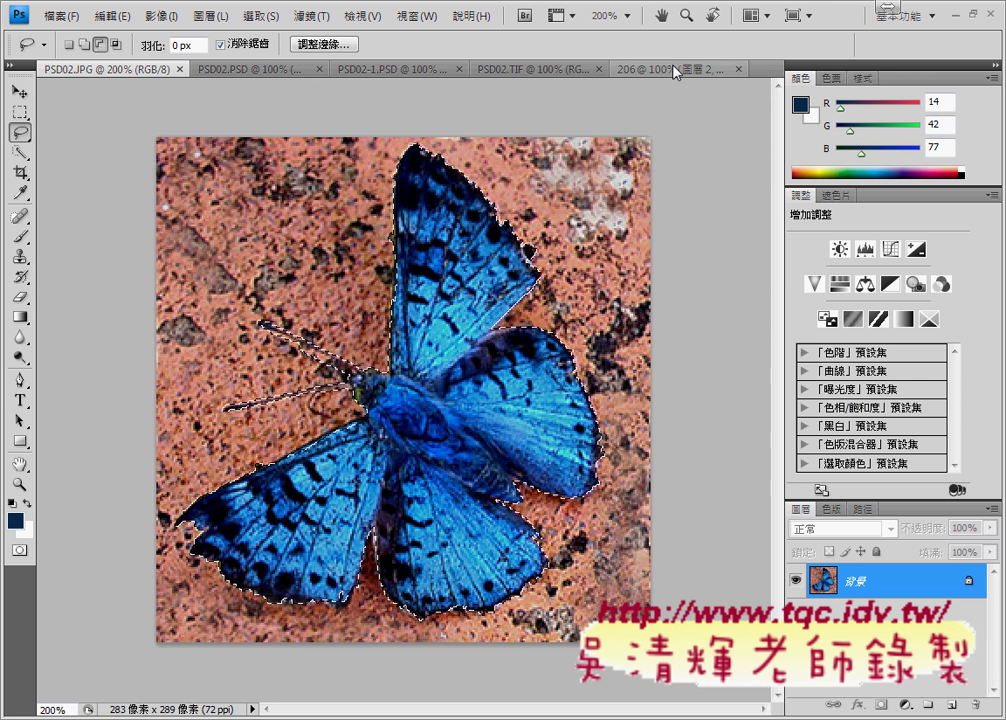
pyautogui.click(676, 72)
pyautogui.moveTo(880, 625); pyautogui.dragTo(883, 600)
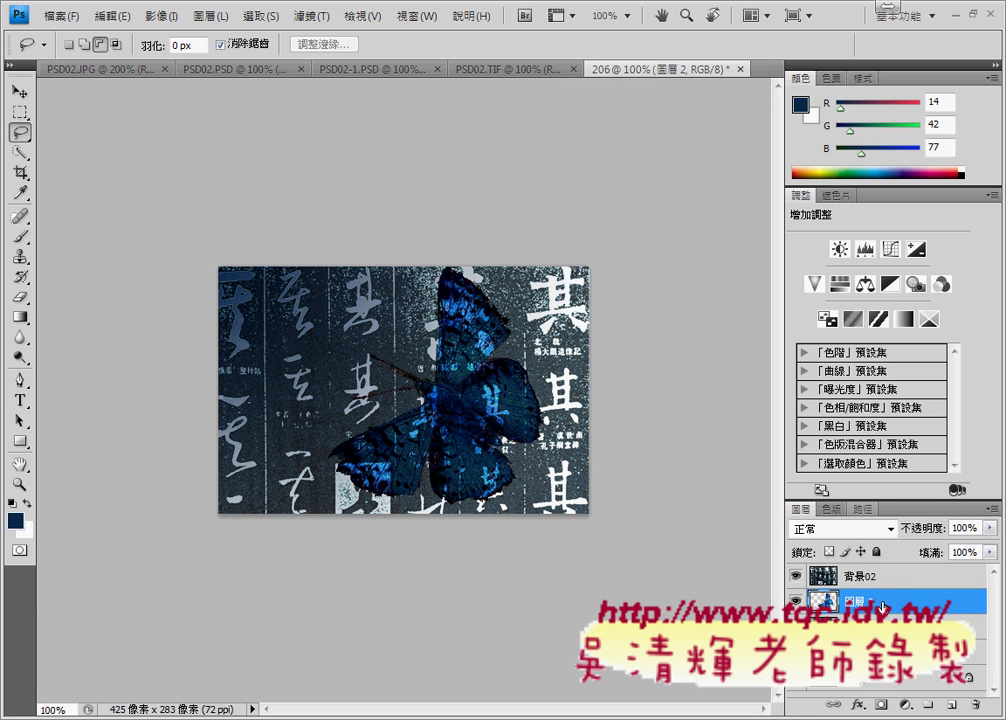
pyautogui.moveTo(883, 600); pyautogui.dragTo(881, 577)
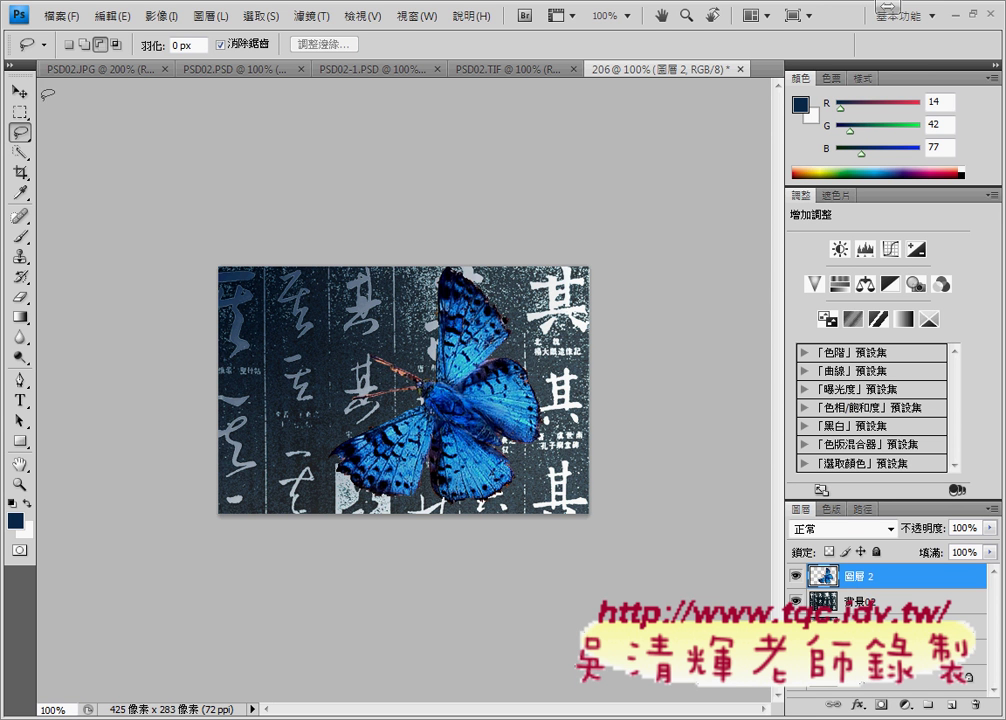
# Nudge the butterfly slightly left with the Move tool and check the PSD02.TIF reference
pyautogui.click(19, 91)
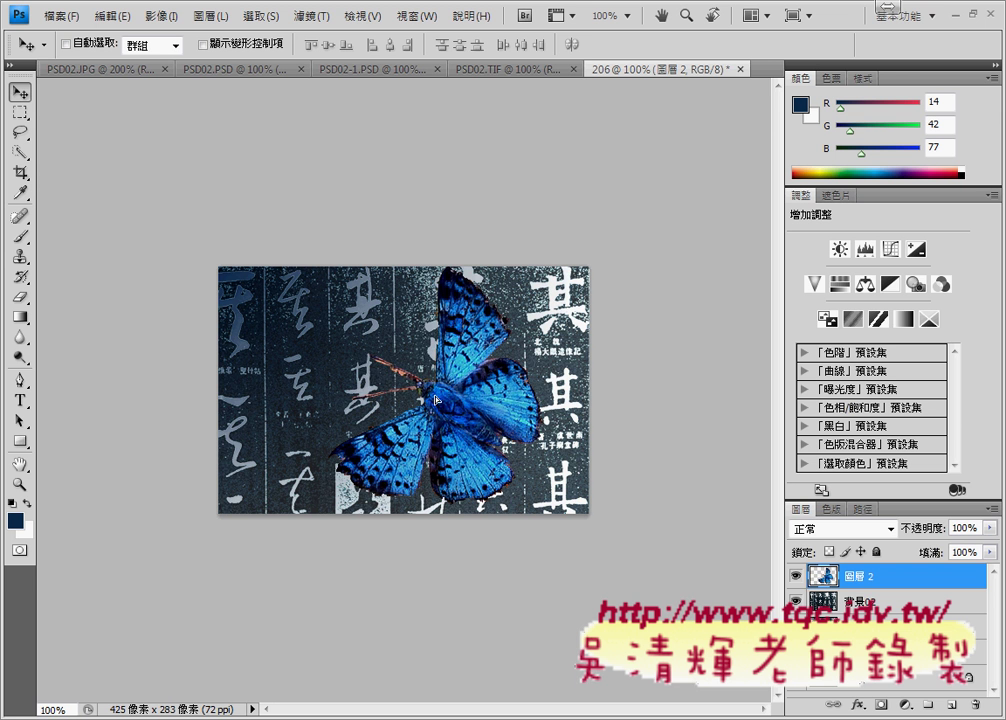
pyautogui.moveTo(456, 398); pyautogui.dragTo(428, 398)
pyautogui.click(510, 70)
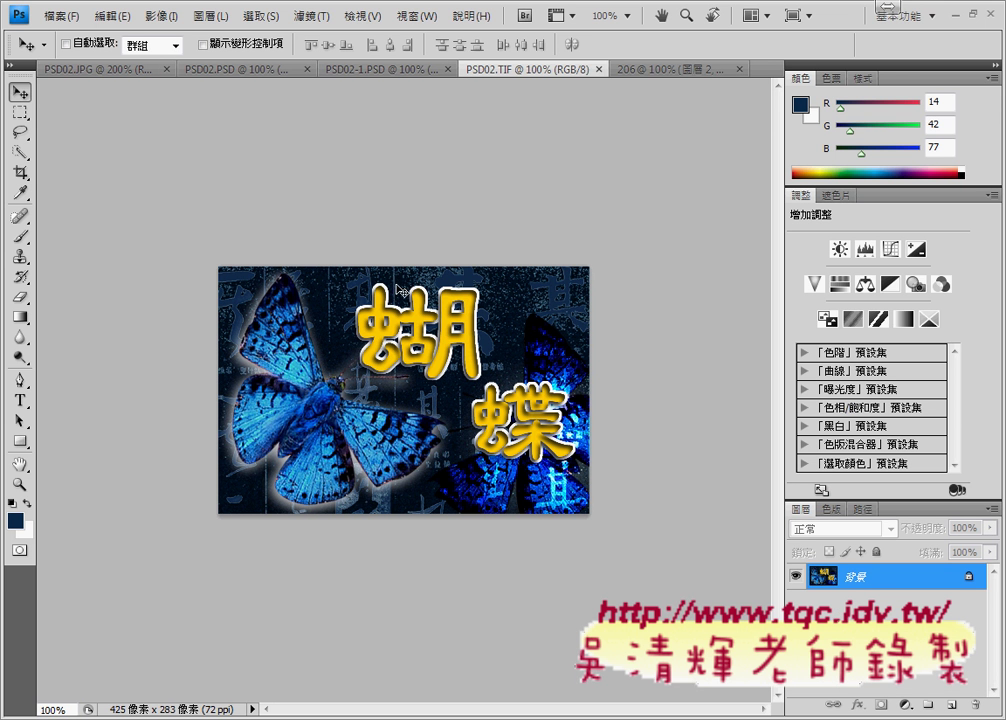
pyautogui.click(663, 68)
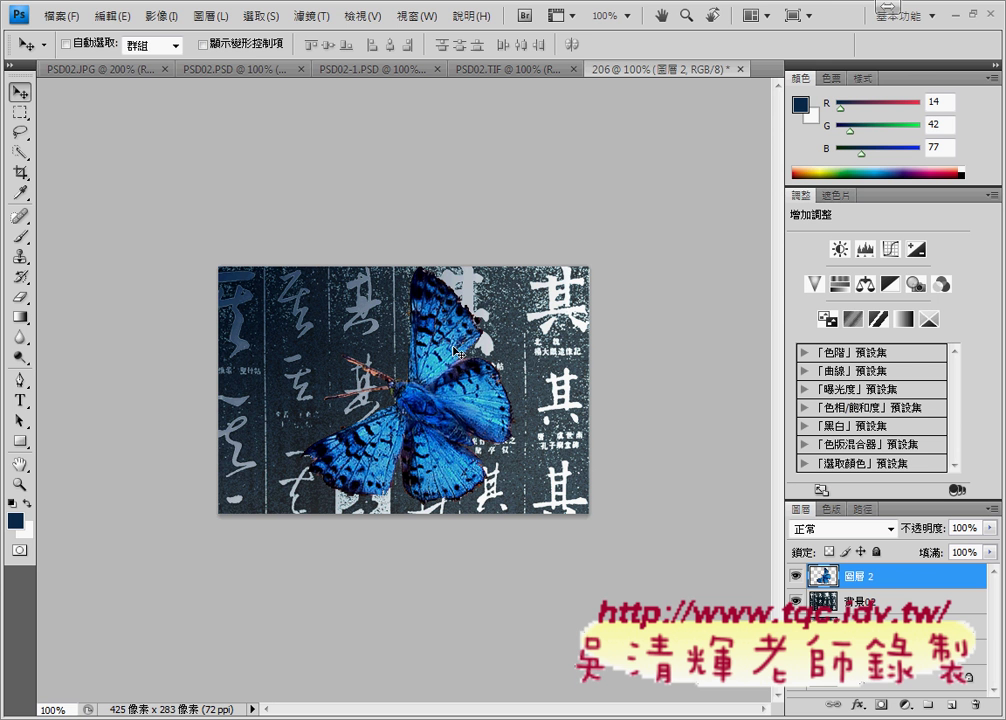
# Flip the butterfly horizontally and drag it over the left side of the image
pyautogui.click(101, 16)
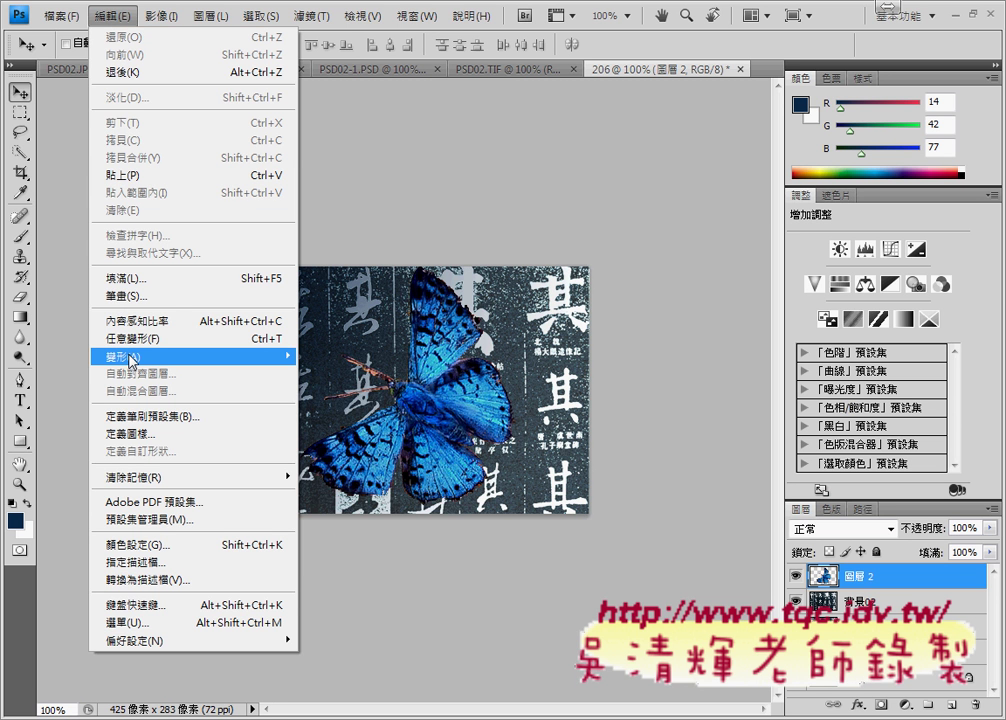
pyautogui.moveTo(150, 356)
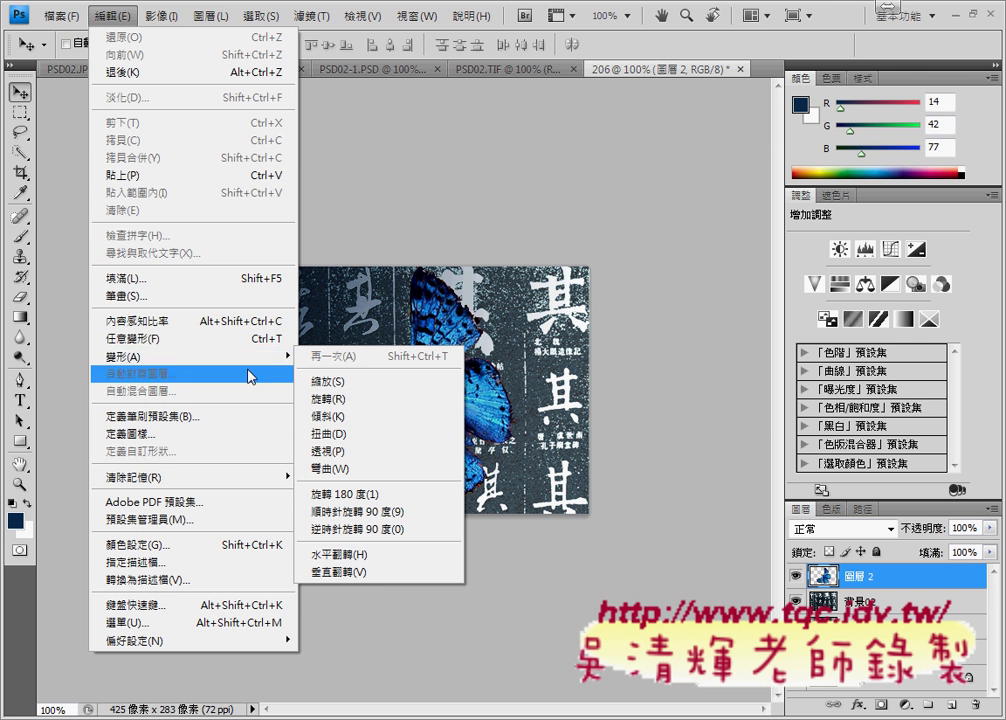
pyautogui.click(378, 563)
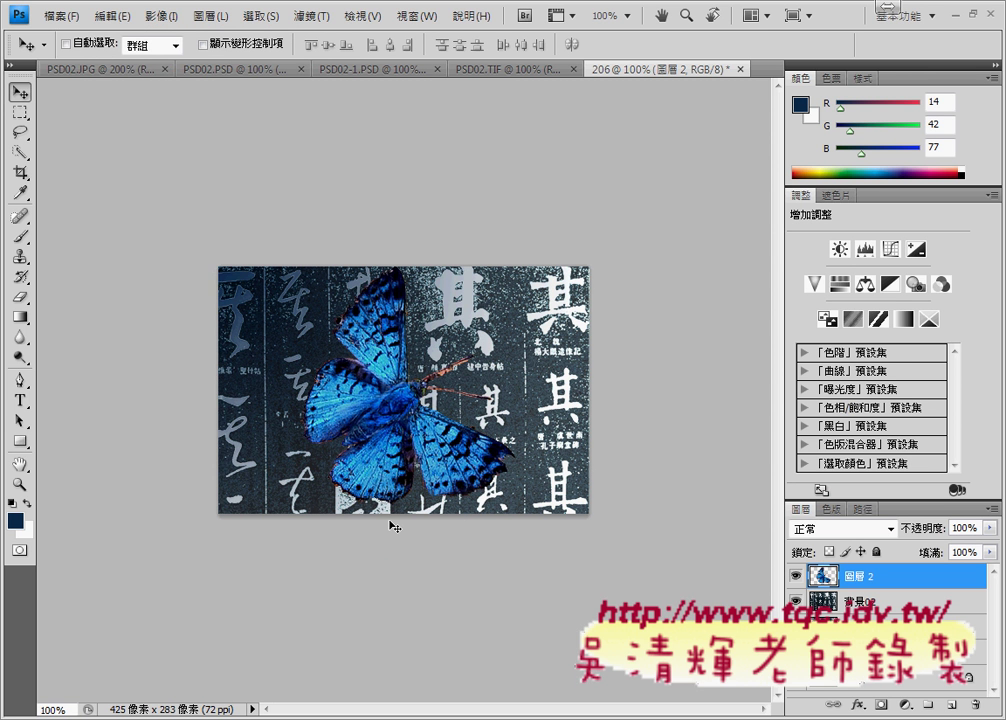
pyautogui.moveTo(400, 486); pyautogui.dragTo(340, 489)
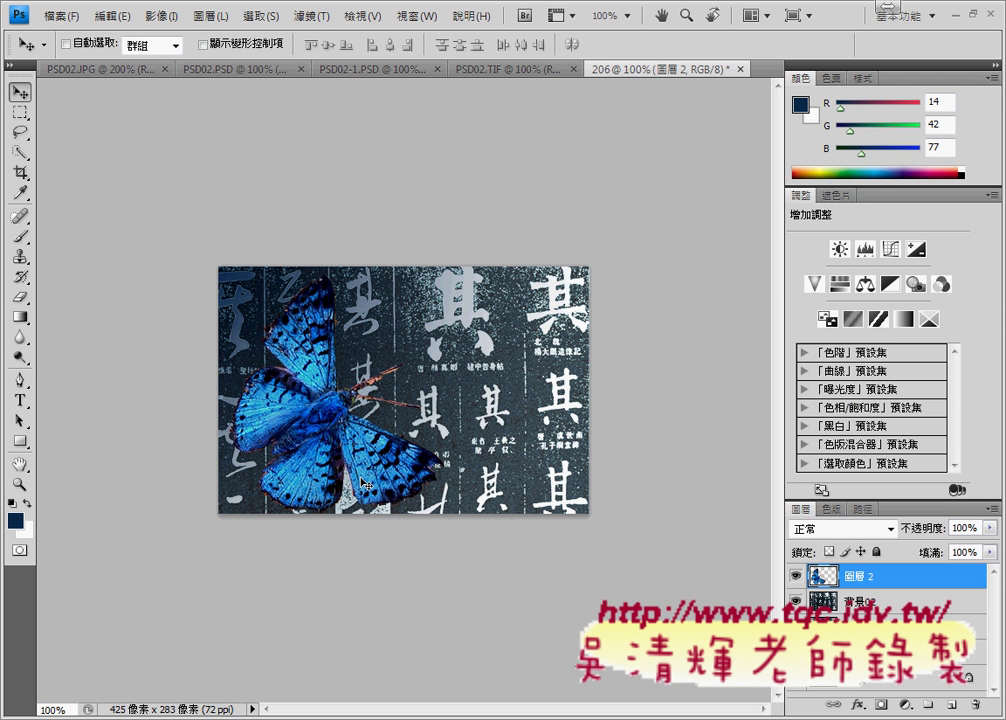
# Rotate the butterfly by -15° with Free Transform and nudge it up-left
pyautogui.hotkey('ctrl', 't')
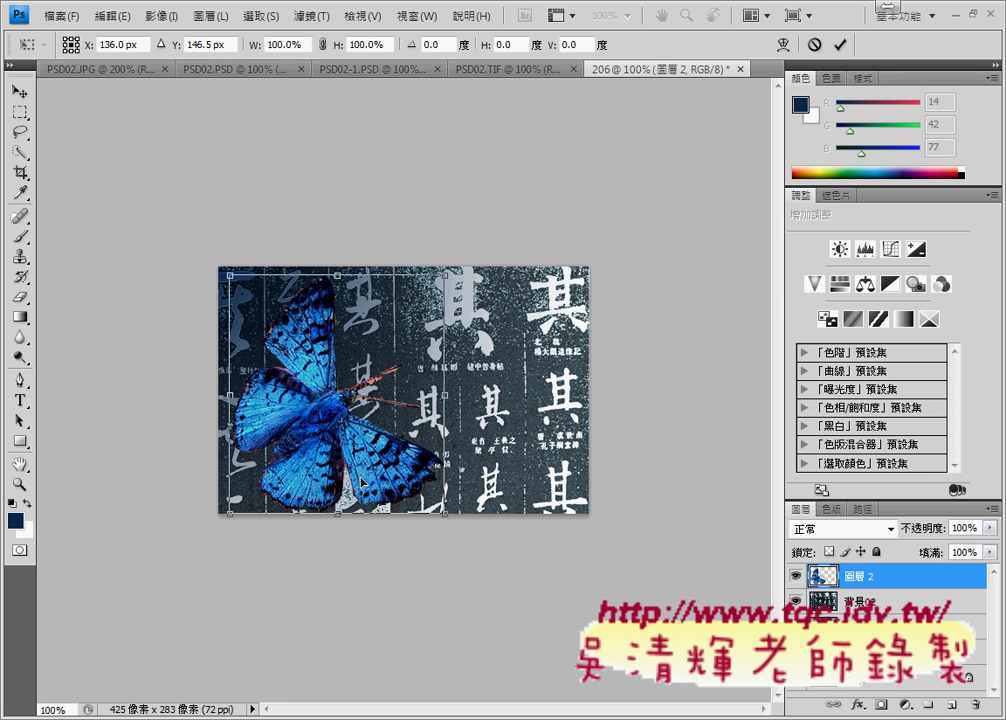
pyautogui.click(438, 44)
pyautogui.write('-')
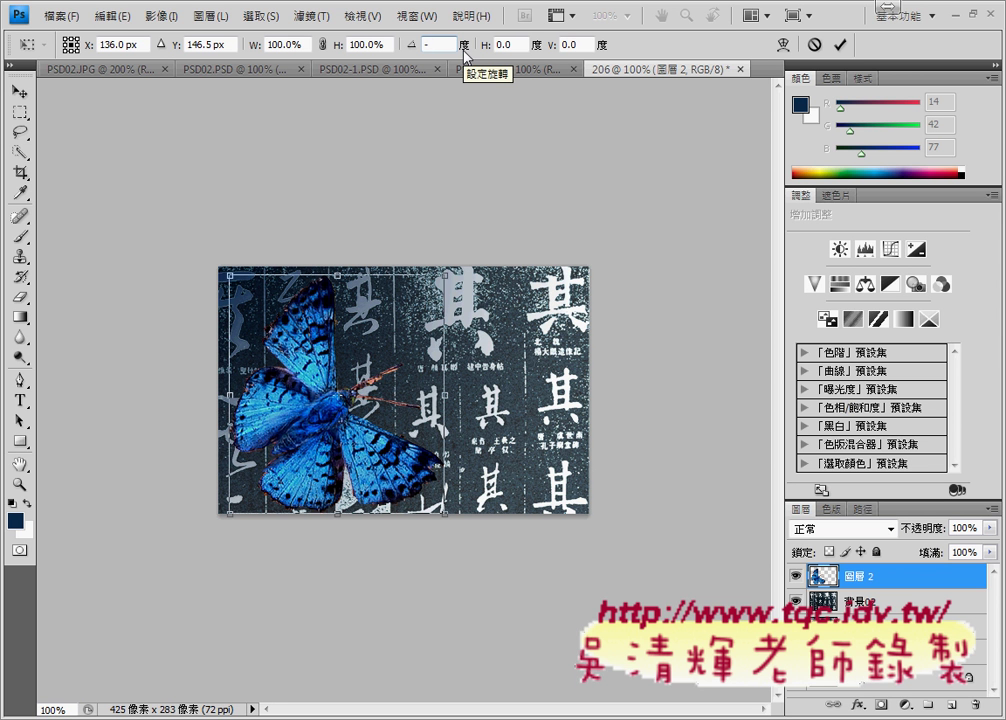
pyautogui.write('15')
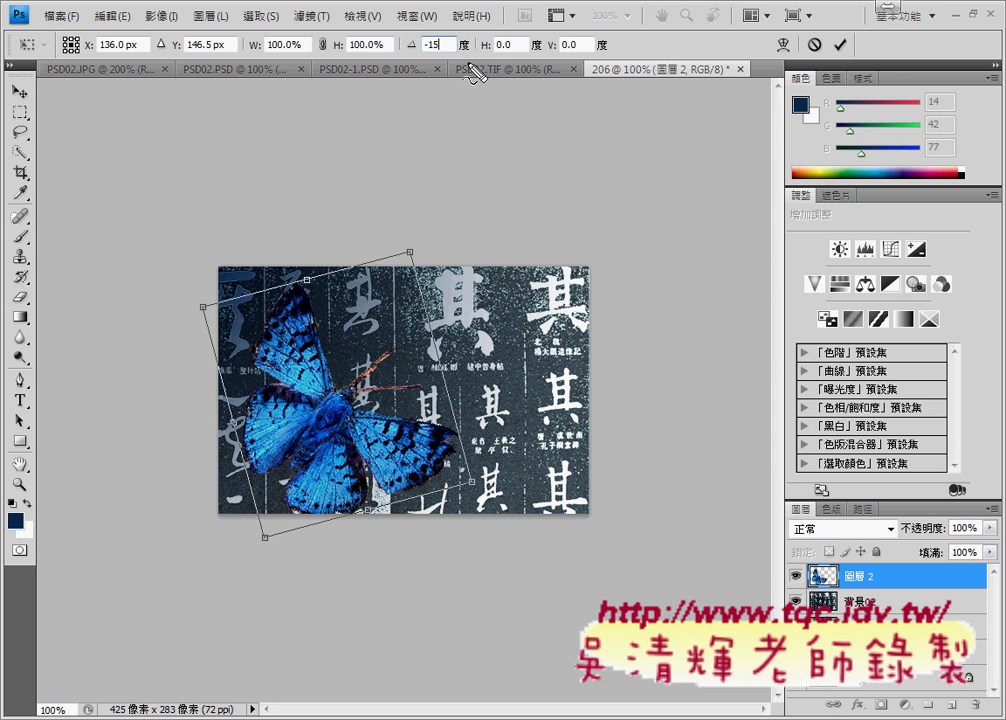
pyautogui.moveTo(238, 291)
pyautogui.mouseDown()
pyautogui.moveTo(384, 296)
pyautogui.moveTo(376, 390)
pyautogui.mouseUp()
pyautogui.moveTo(405, 300)
pyautogui.mouseDown()
pyautogui.moveTo(348, 202)
pyautogui.moveTo(326, 193)
pyautogui.moveTo(298, 212)
pyautogui.moveTo(313, 211)
pyautogui.mouseUp()
pyautogui.moveTo(400, 197); pyautogui.dragTo(440, 208)
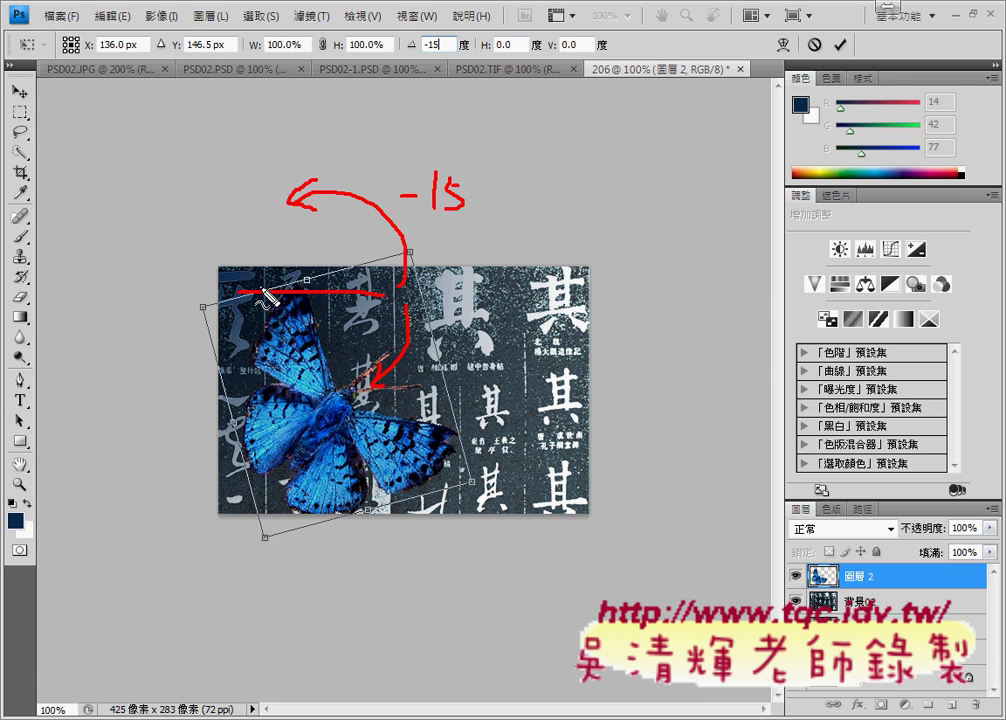
pyautogui.moveTo(240, 292)
pyautogui.mouseDown()
pyautogui.moveTo(365, 264)
pyautogui.moveTo(338, 292)
pyautogui.mouseUp()
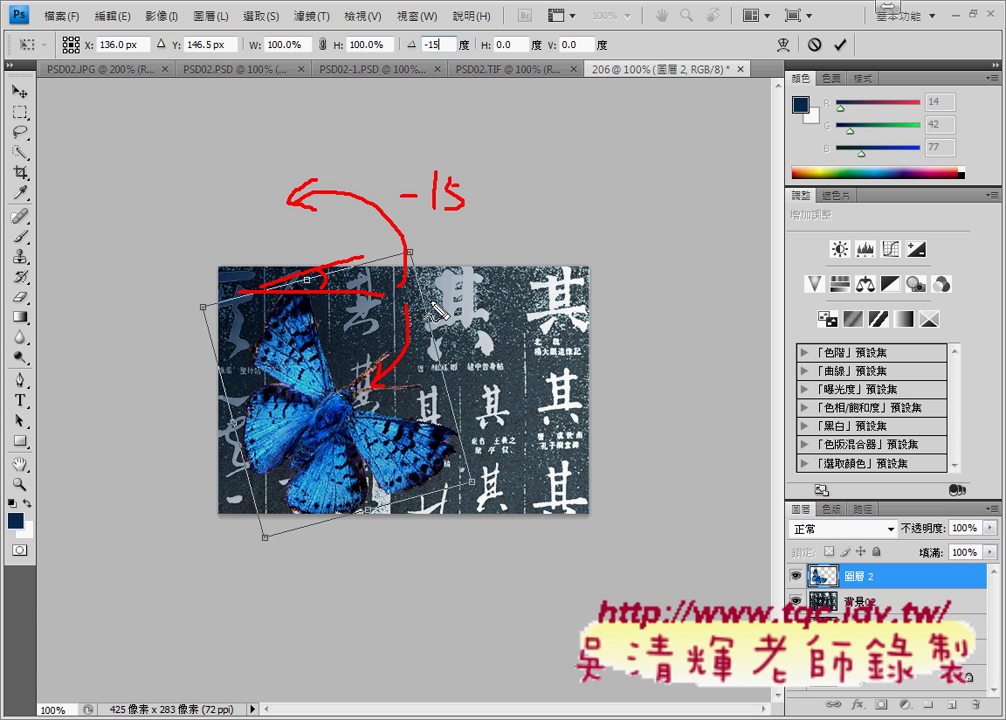
pyautogui.rightClick(428, 298)
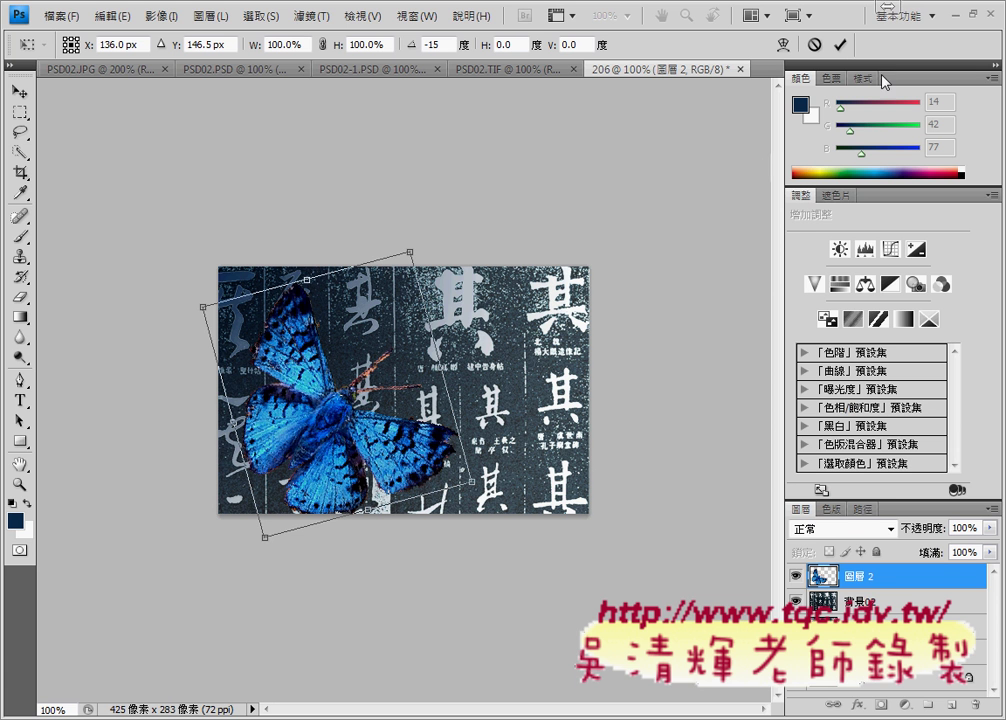
pyautogui.doubleClick(432, 44)
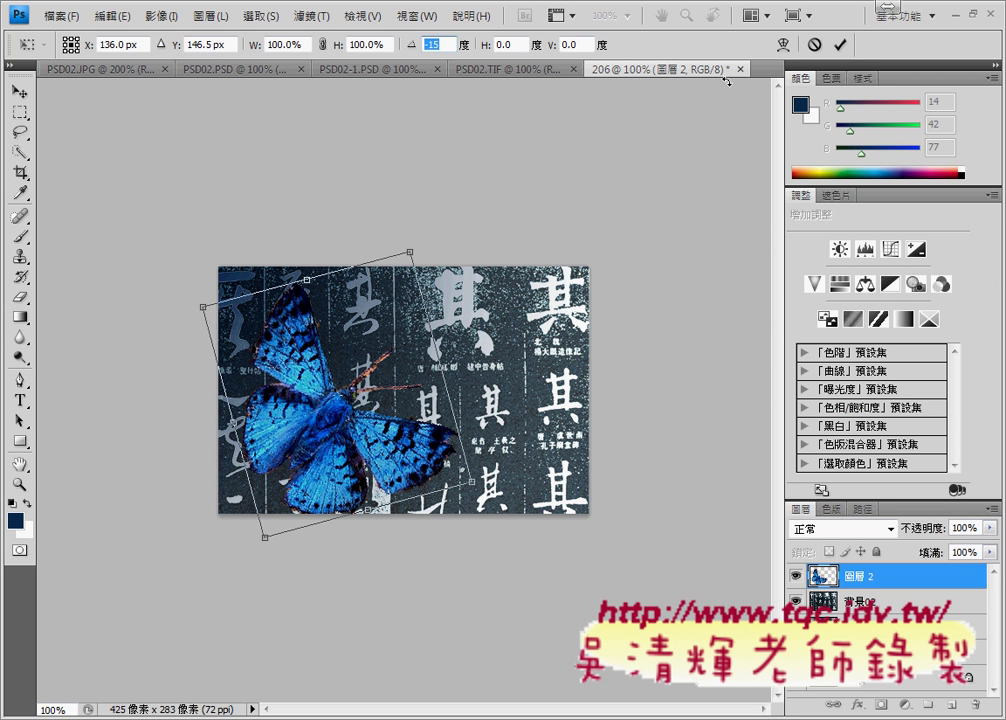
pyautogui.click(840, 44)
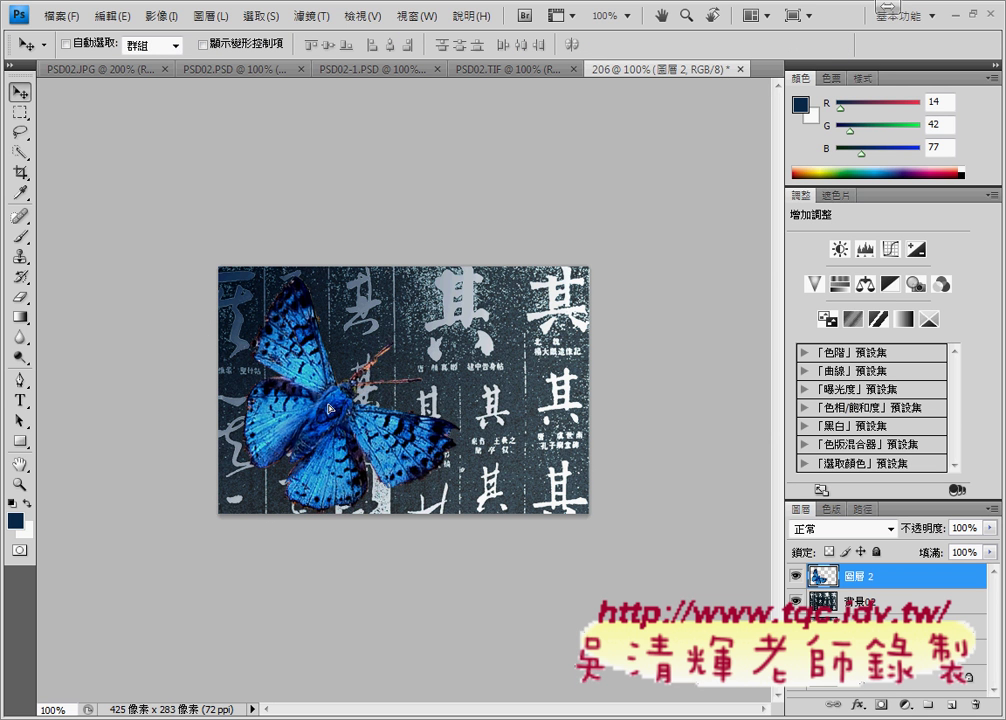
pyautogui.moveTo(332, 423); pyautogui.dragTo(315, 405)
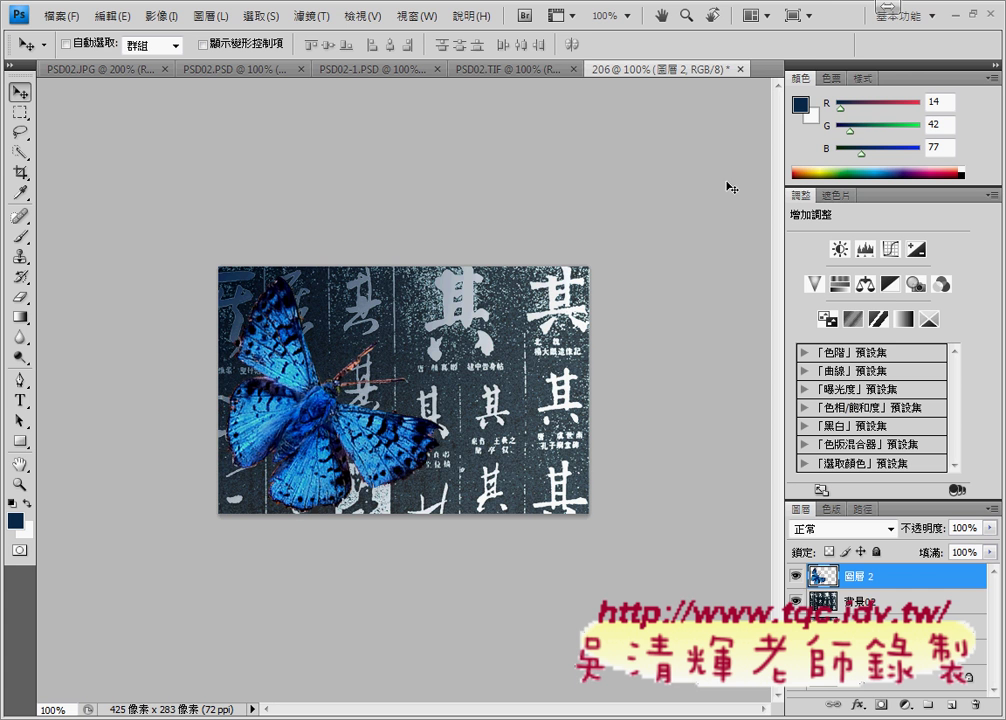
# Compare with PSD02.TIF, then enable 陰影 (Drop Shadow) in 圖層 2's Layer Style
pyautogui.click(519, 70)
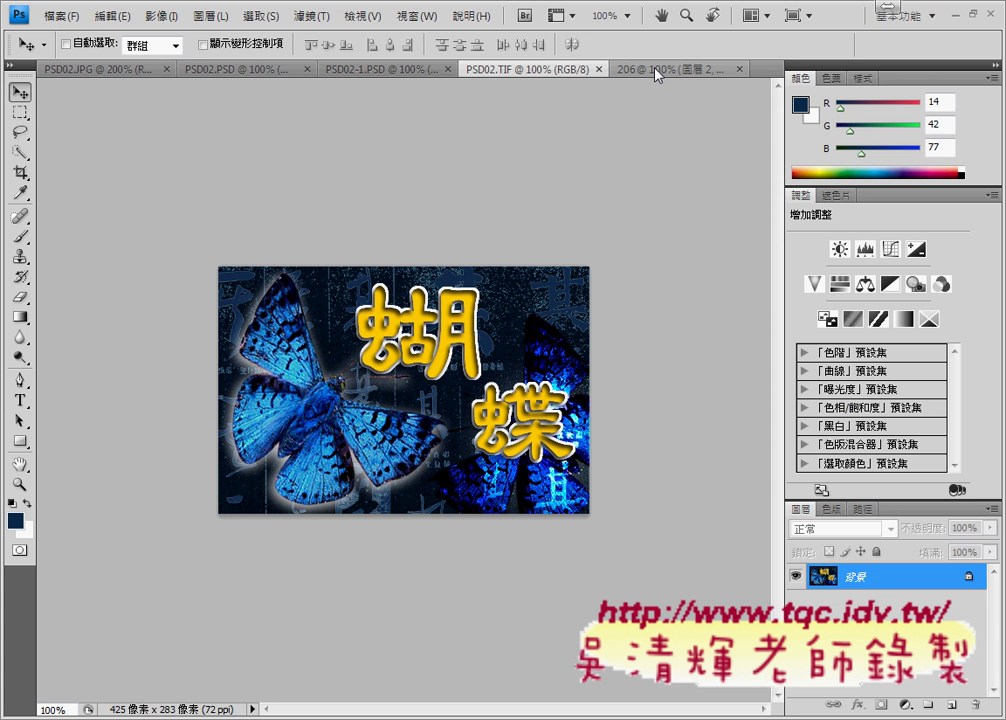
pyautogui.click(656, 70)
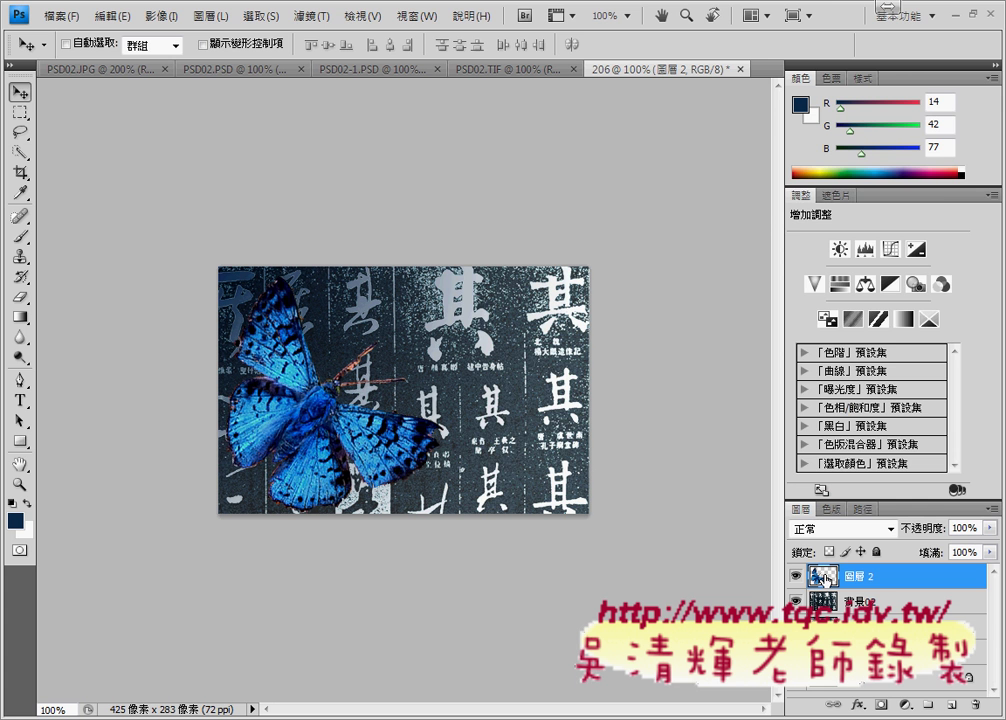
pyautogui.doubleClick(826, 576)
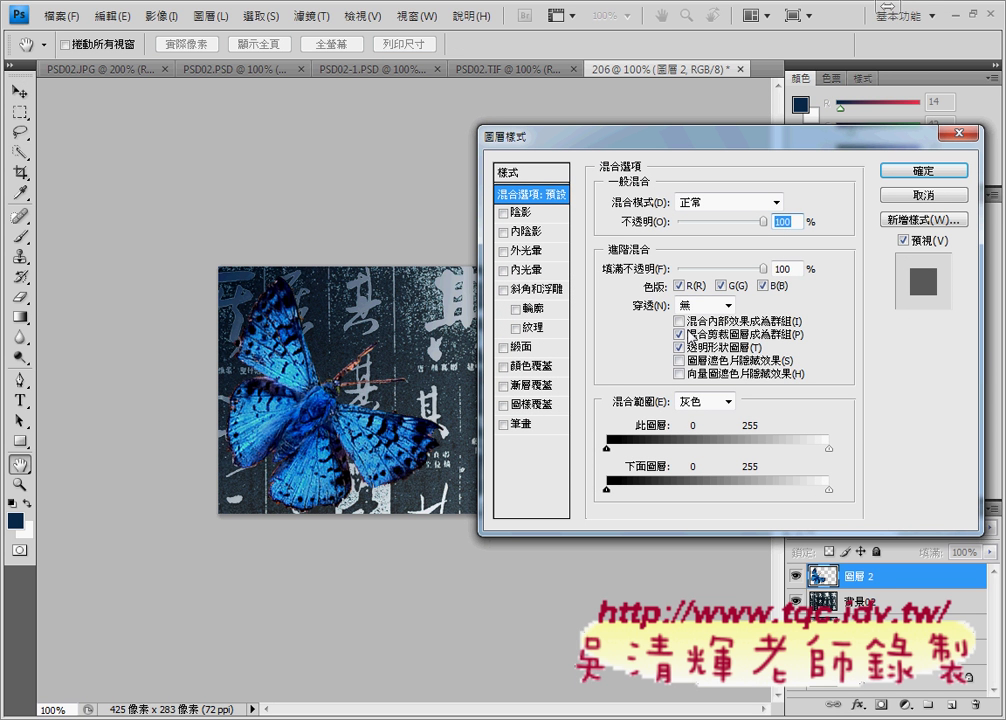
pyautogui.click(505, 215)
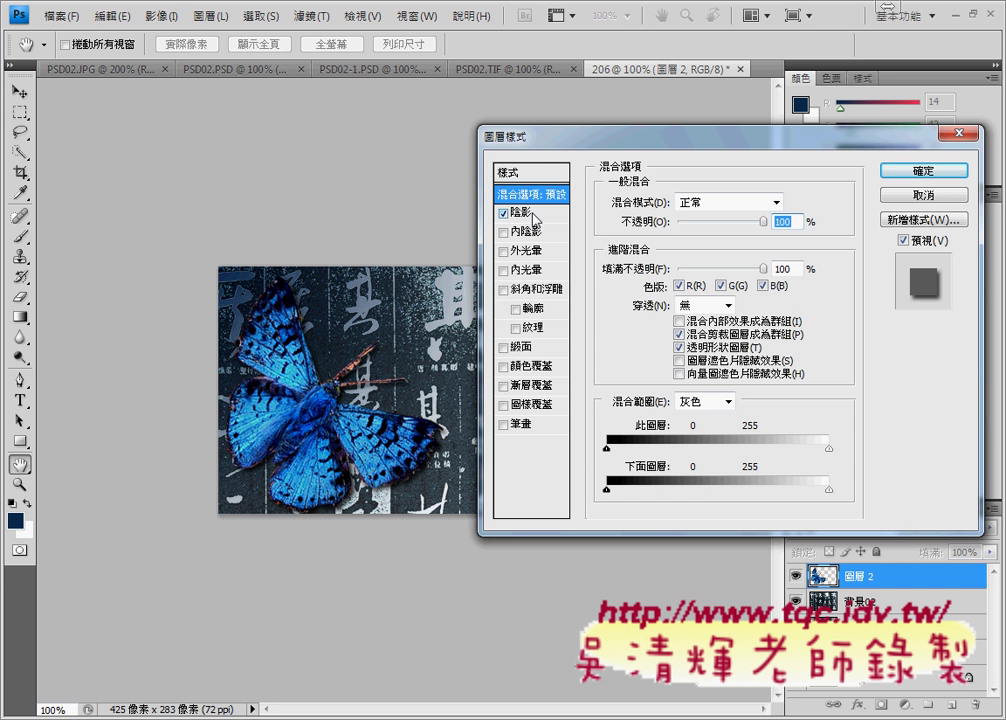
pyautogui.click(533, 215)
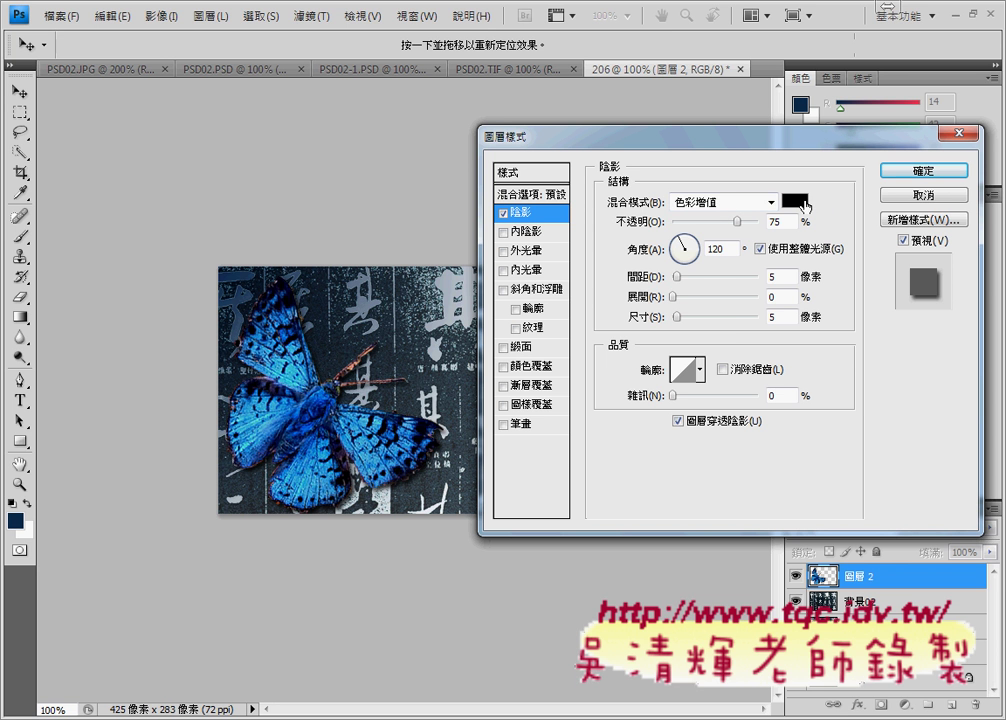
# Change the drop shadow colour to white
pyautogui.click(805, 205)
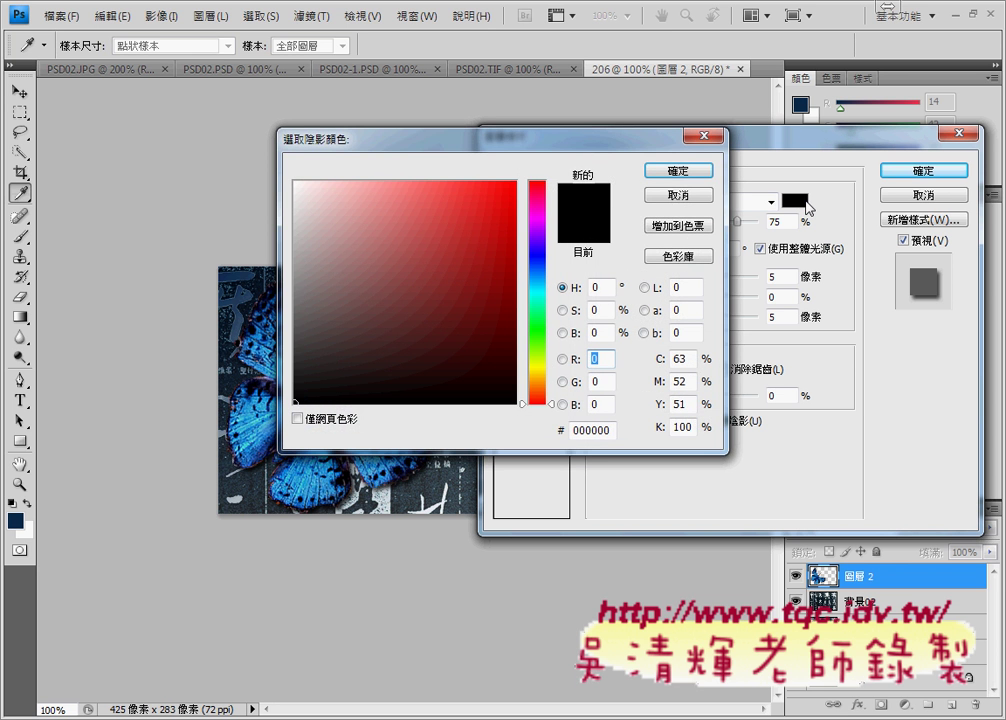
pyautogui.moveTo(445, 321); pyautogui.dragTo(279, 153)
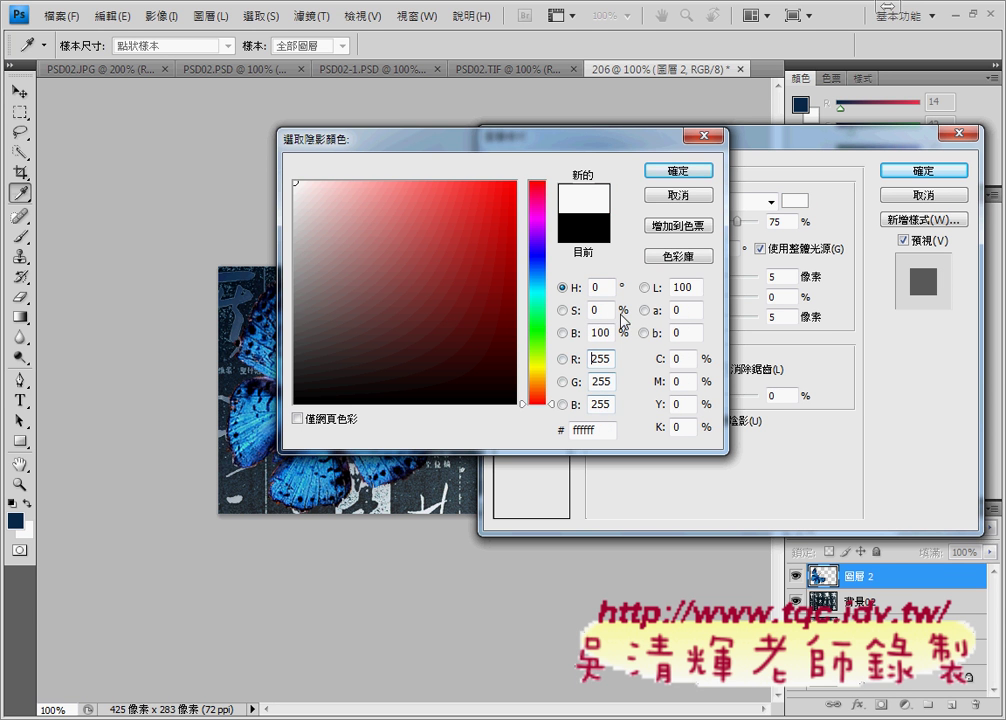
pyautogui.click(677, 178)
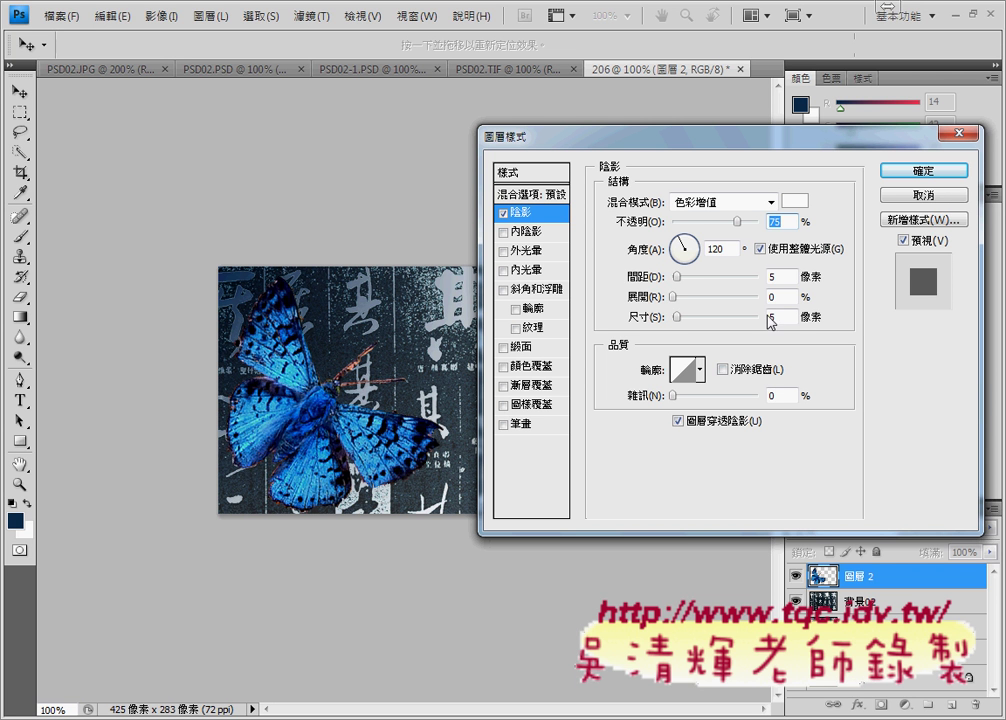
# Widen the shadow spread and set its blend mode to 正常 (Normal)
pyautogui.moveTo(677, 299)
pyautogui.mouseDown()
pyautogui.moveTo(695, 297)
pyautogui.moveTo(697, 320)
pyautogui.mouseUp()
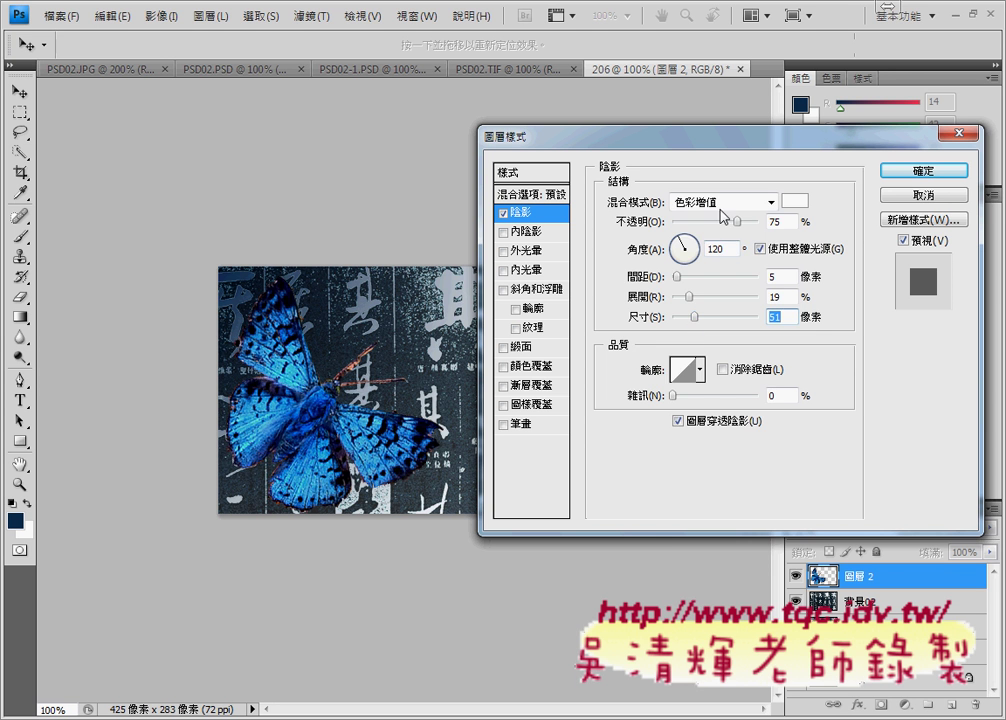
pyautogui.click(725, 204)
pyautogui.click(727, 220)
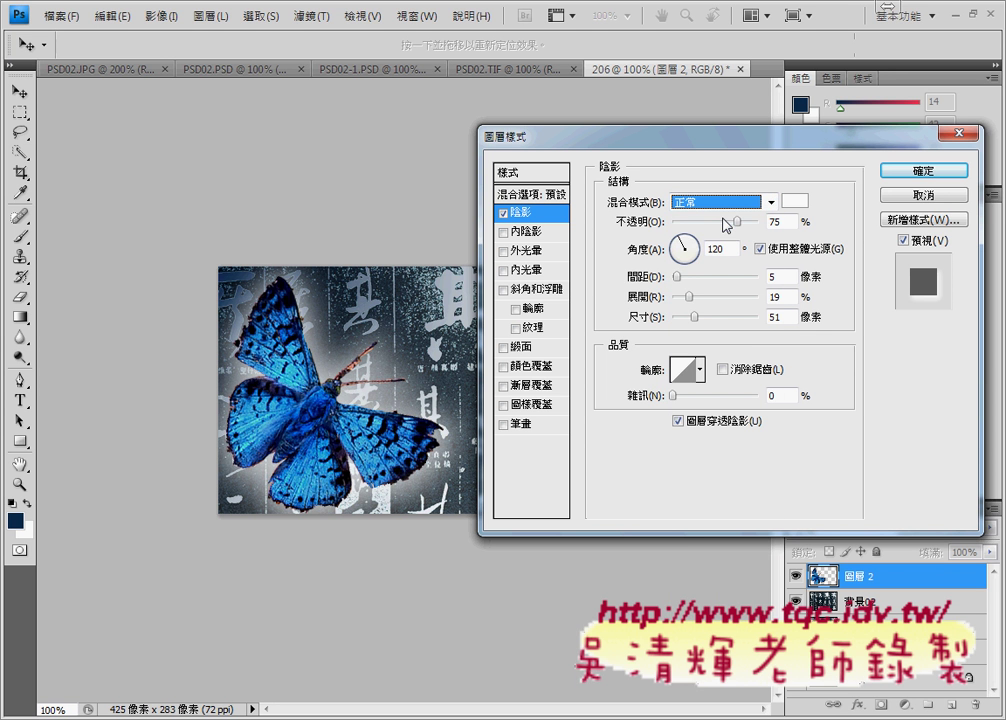
pyautogui.click(766, 205)
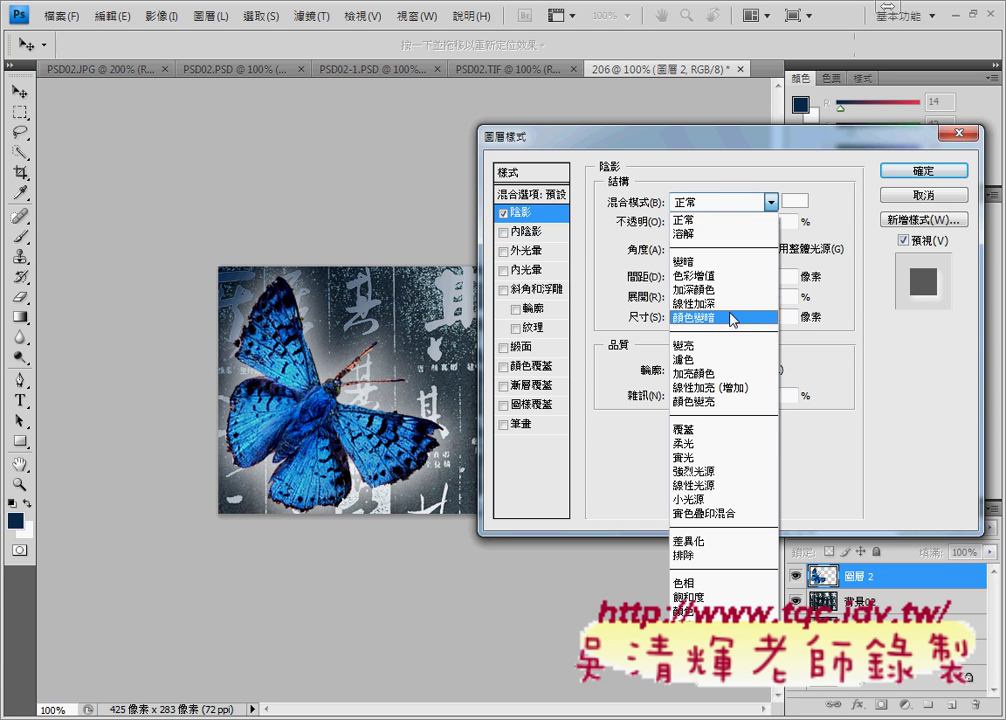
# Keep the shadow blend mode at Normal and raise its opacity to 100%
pyautogui.click(727, 168)
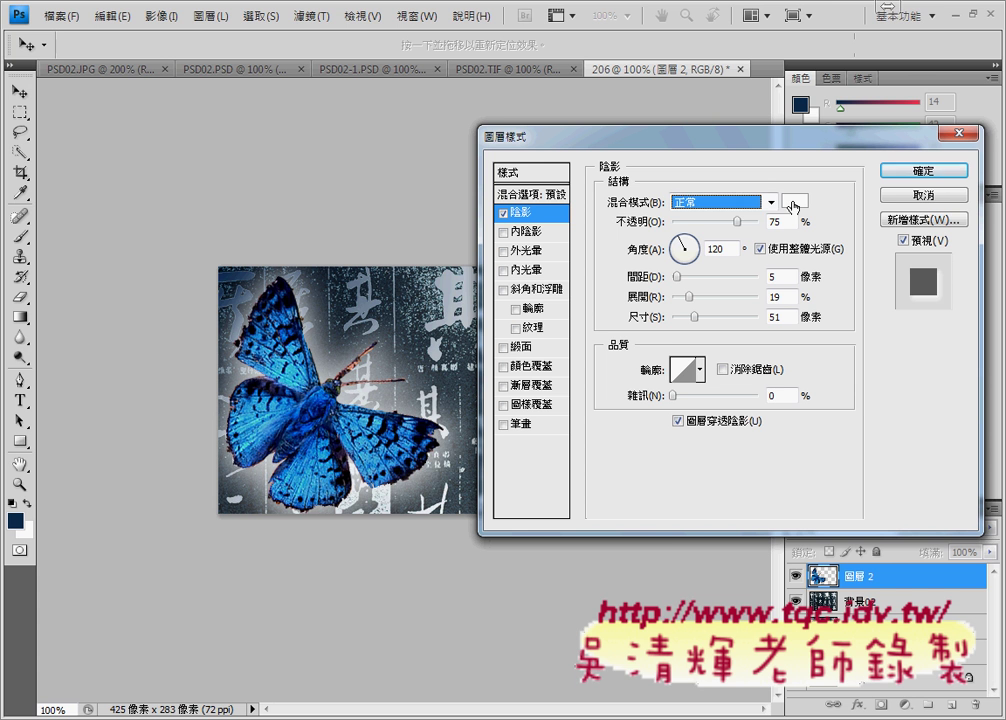
pyautogui.click(708, 211)
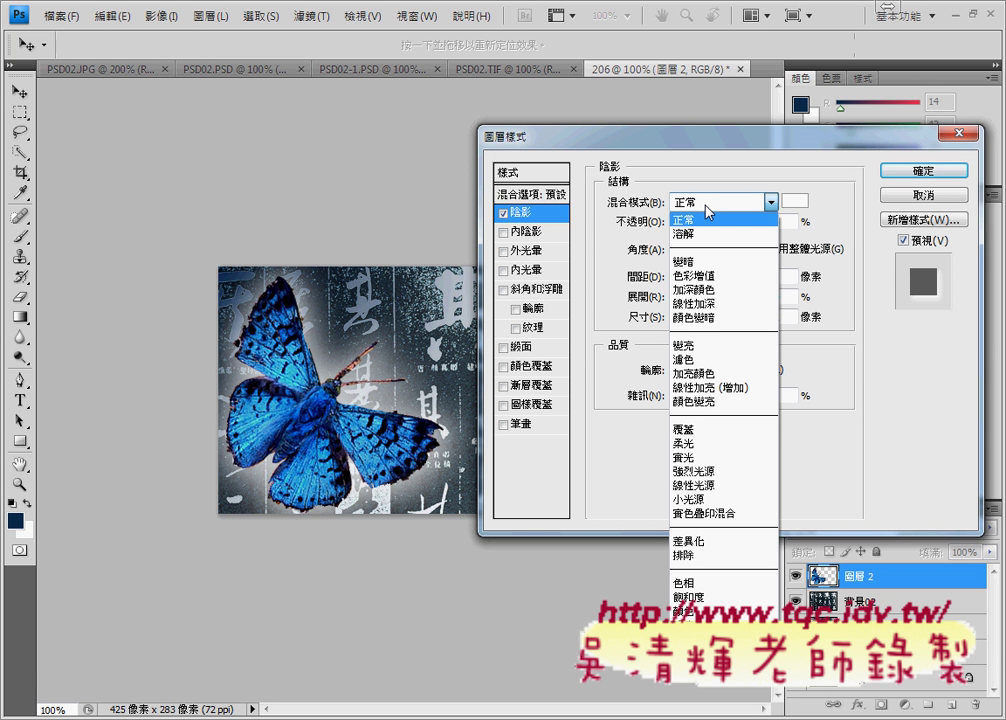
pyautogui.click(707, 208)
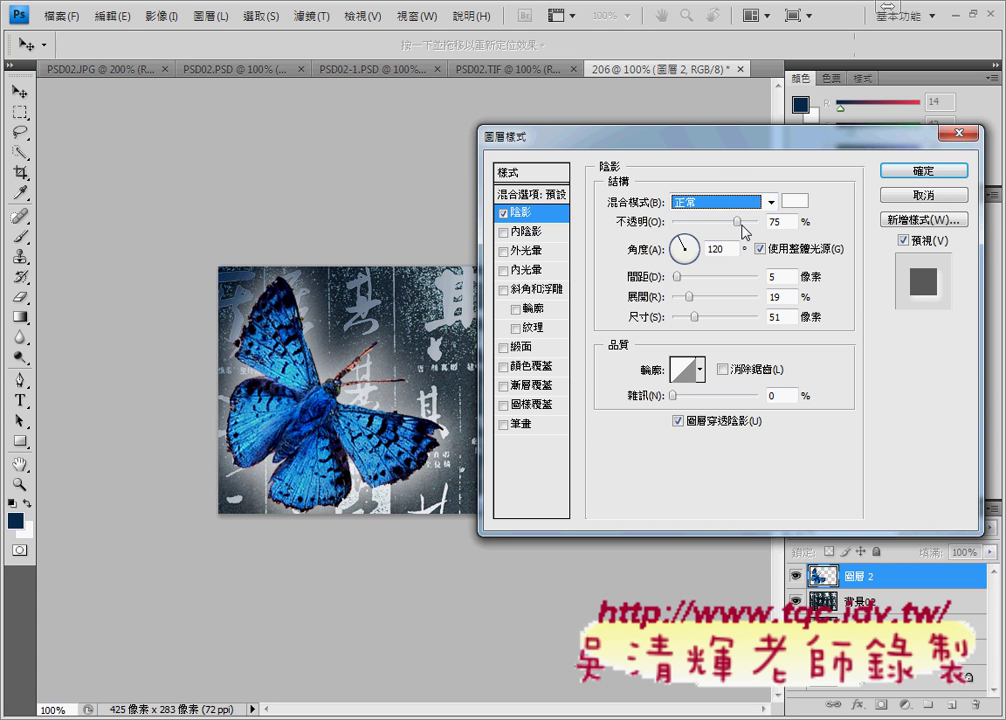
pyautogui.moveTo(739, 221); pyautogui.dragTo(778, 221)
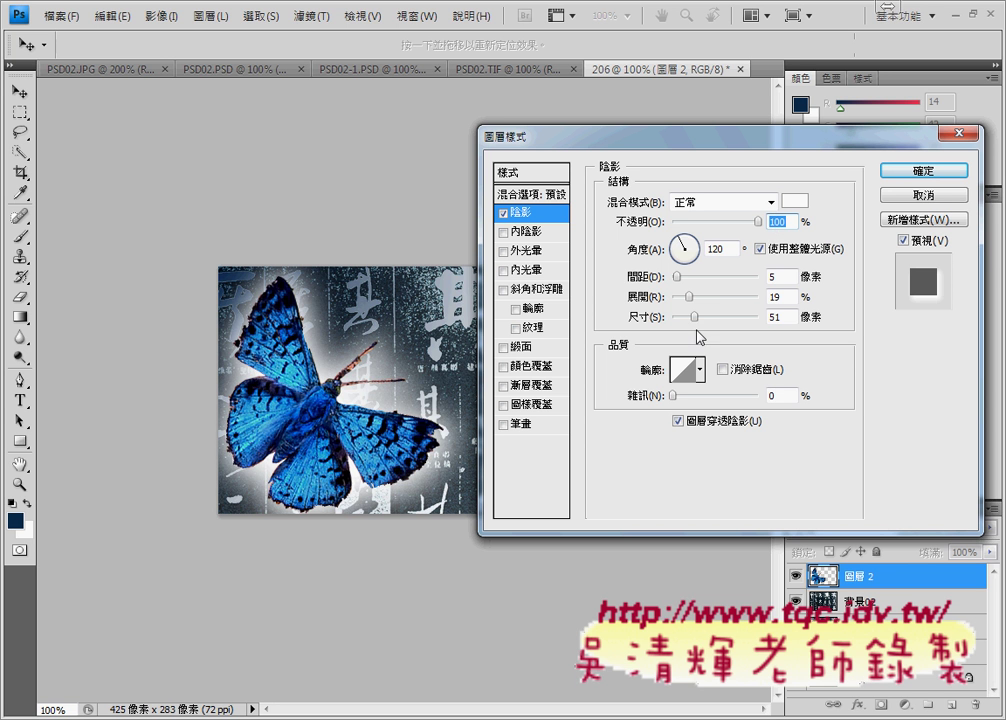
# Set the drop shadow size to 15 px and spread to 20%
pyautogui.moveTo(694, 317); pyautogui.dragTo(673, 317)
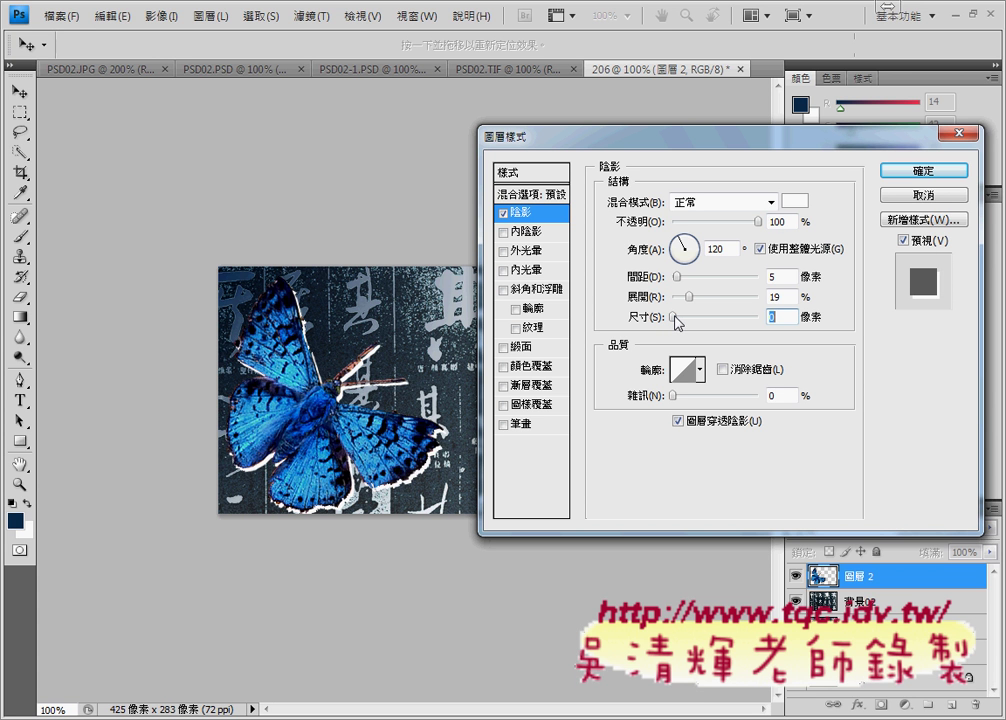
pyautogui.moveTo(675, 317); pyautogui.dragTo(684, 318)
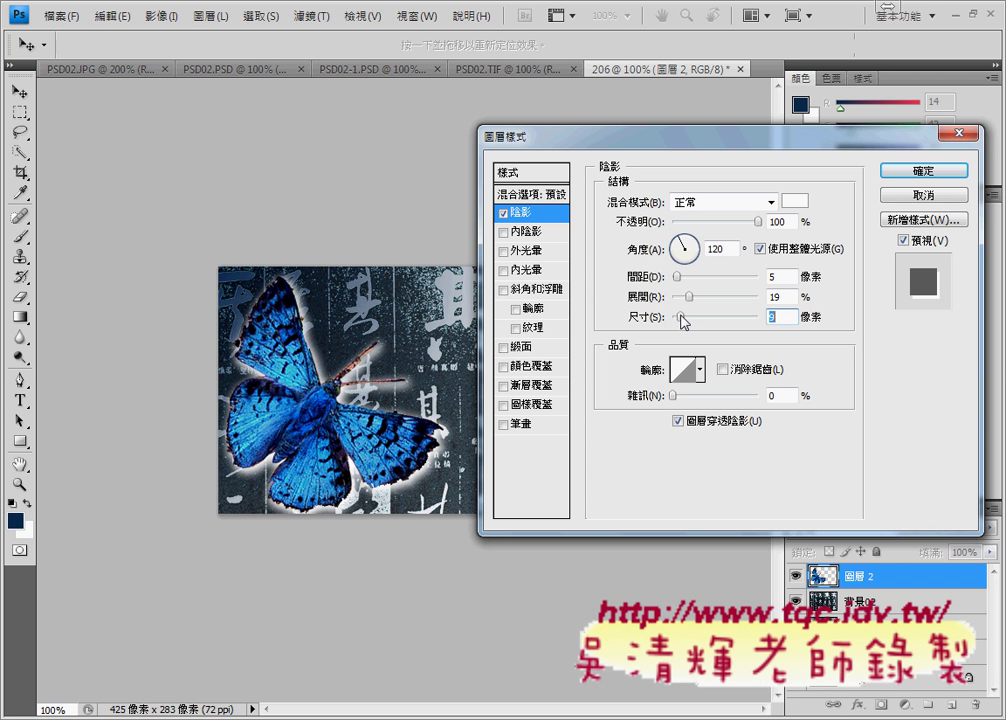
pyautogui.moveTo(684, 317); pyautogui.dragTo(688, 321)
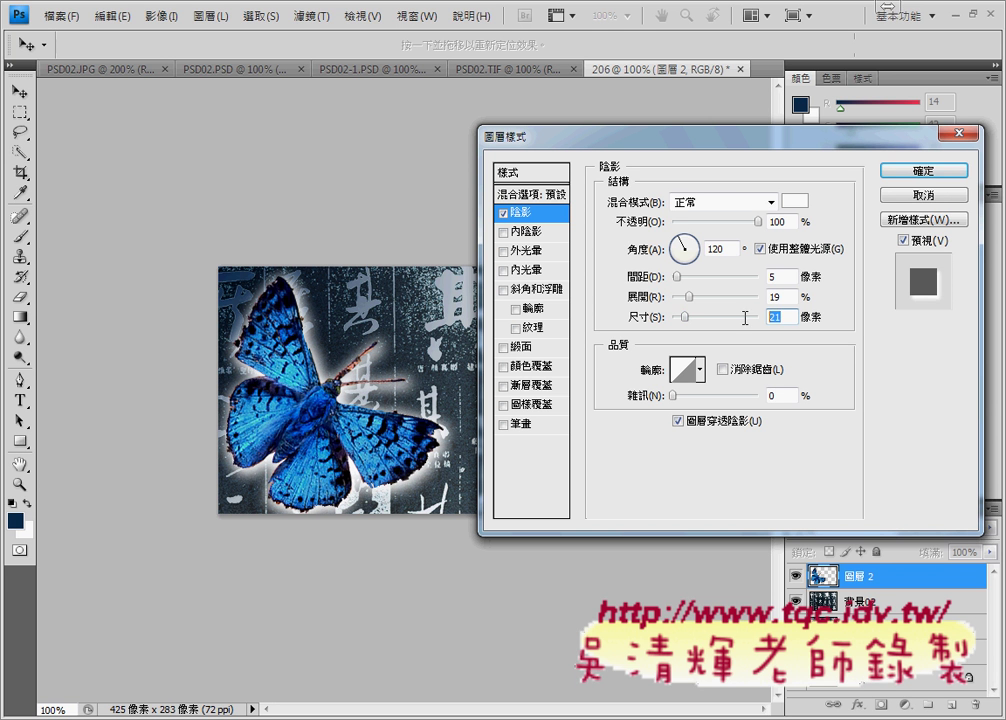
pyautogui.write('15')
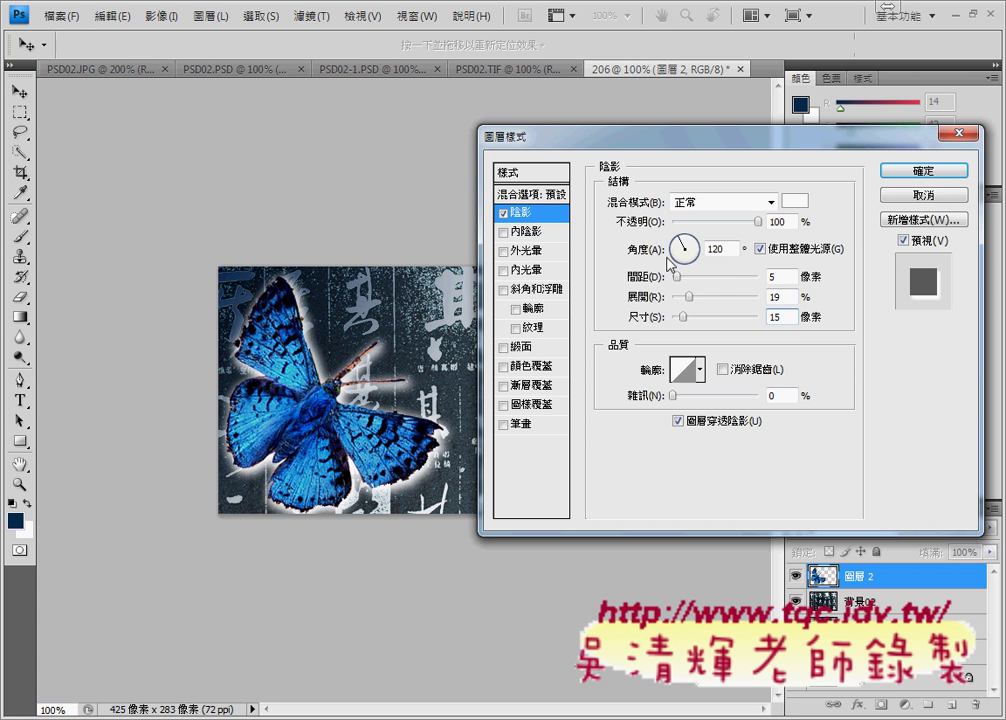
pyautogui.doubleClick(782, 296)
pyautogui.write('20')
# Apply the white drop shadow, compare with PSD02.TIF, and reopen 圖層 2's Layer Style
pyautogui.click(922, 170)
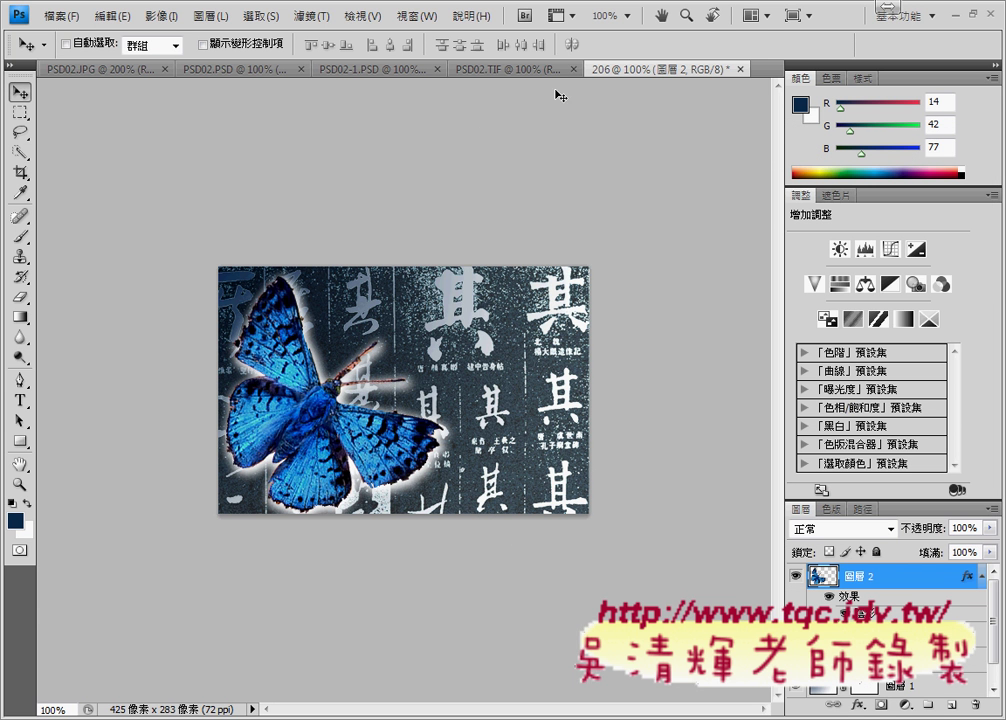
pyautogui.click(485, 74)
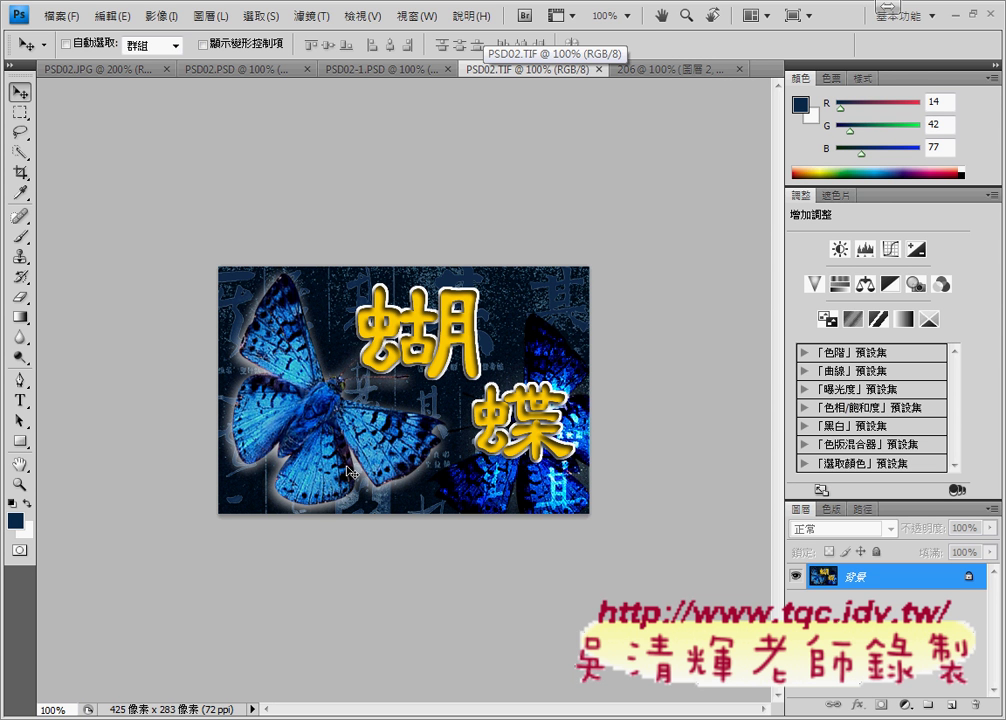
pyautogui.click(668, 70)
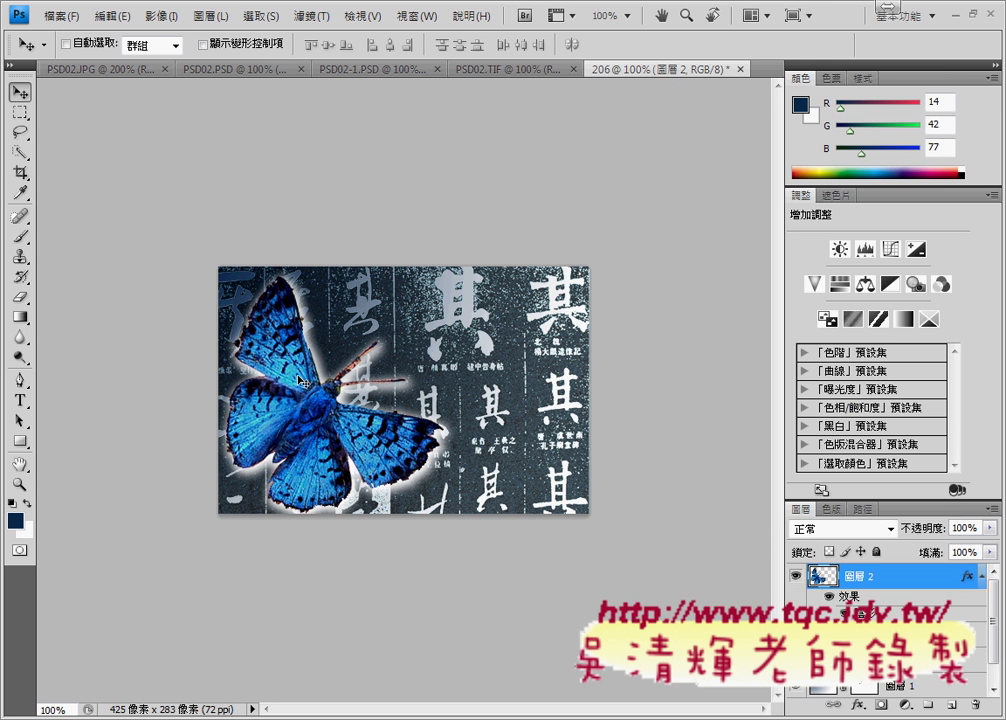
pyautogui.doubleClick(824, 578)
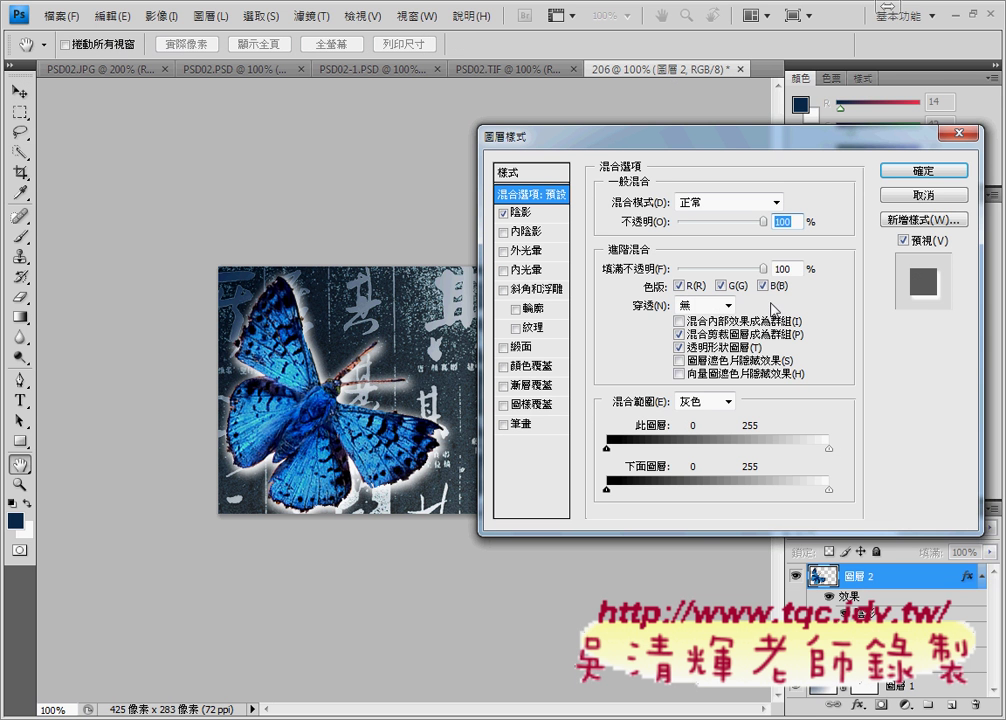
pyautogui.moveTo(725, 134); pyautogui.dragTo(660, 63)
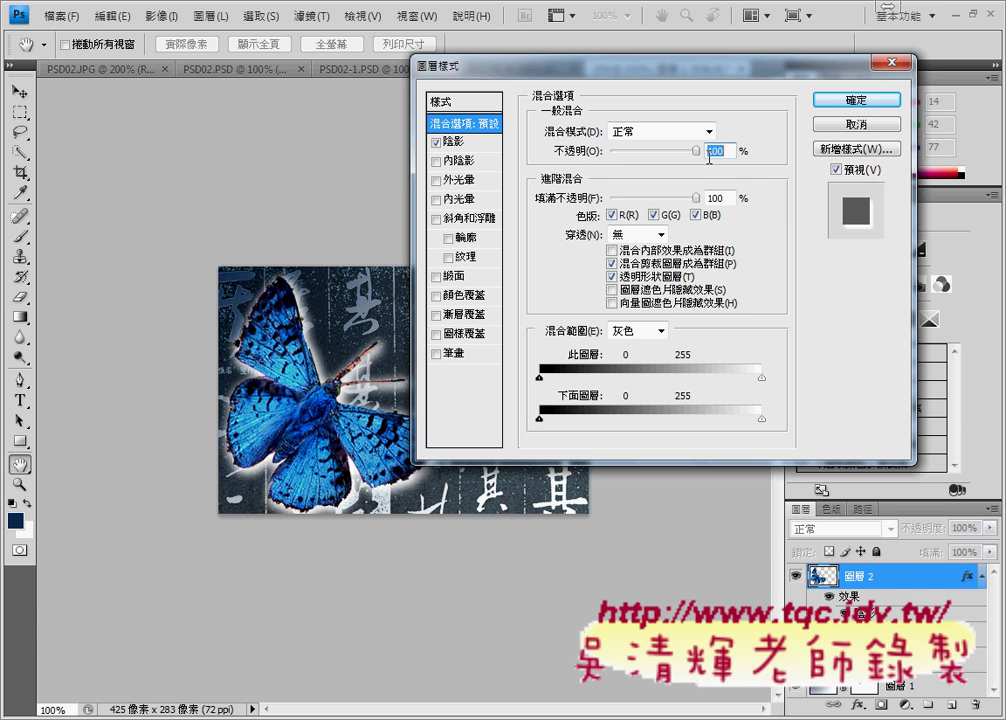
# Restore the butterfly layer's general blending opacity to 100%
pyautogui.write('5')
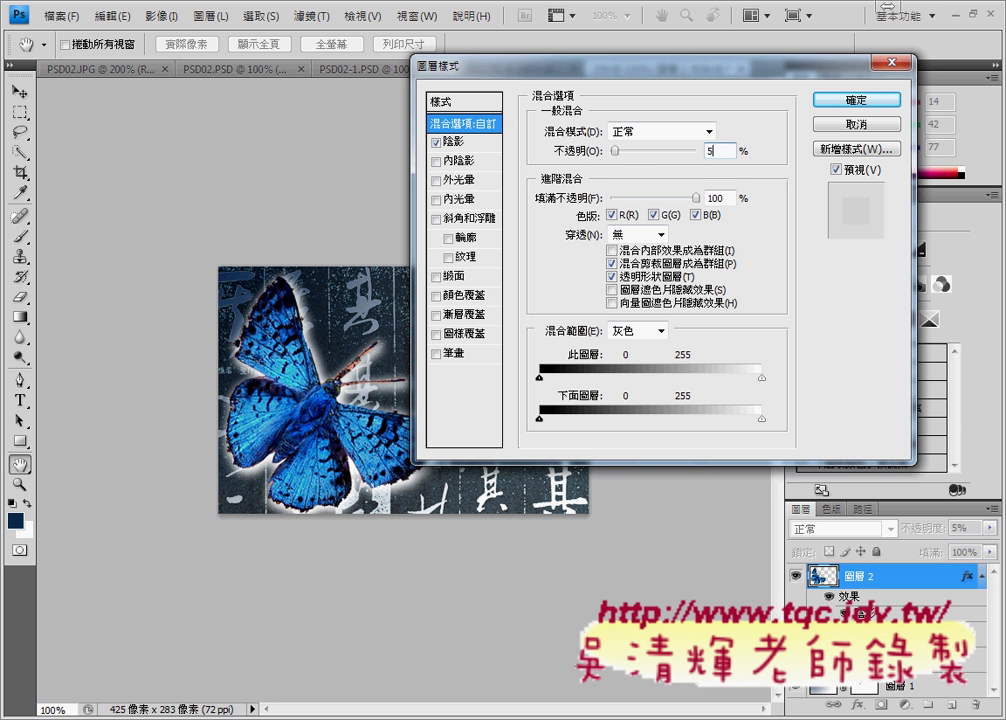
pyautogui.write('0')
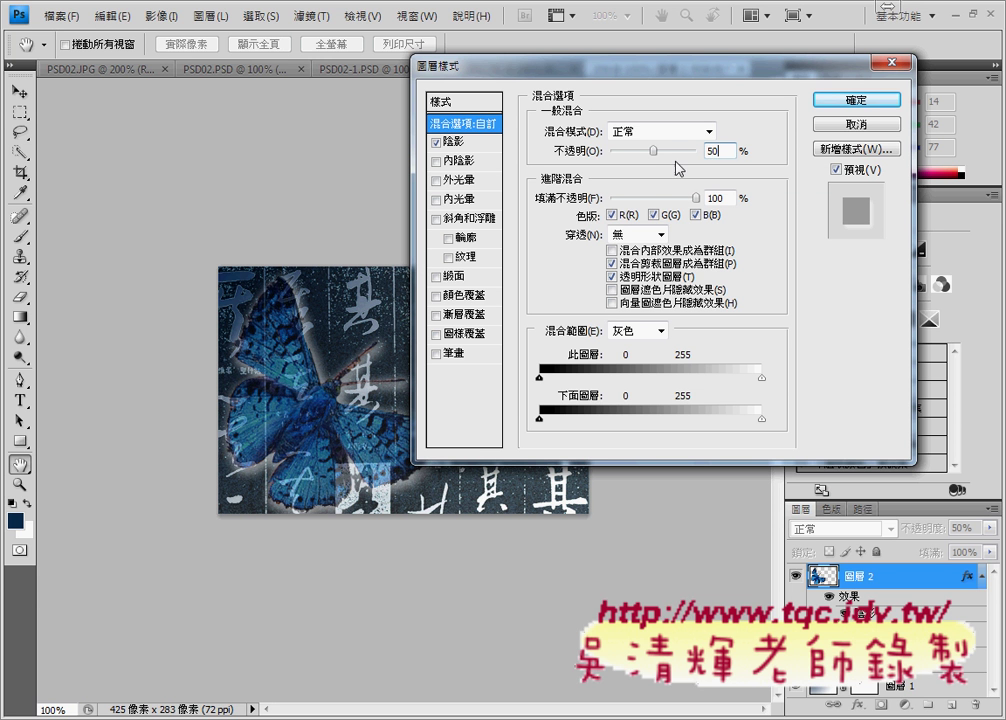
pyautogui.doubleClick(711, 150)
pyautogui.write('100')
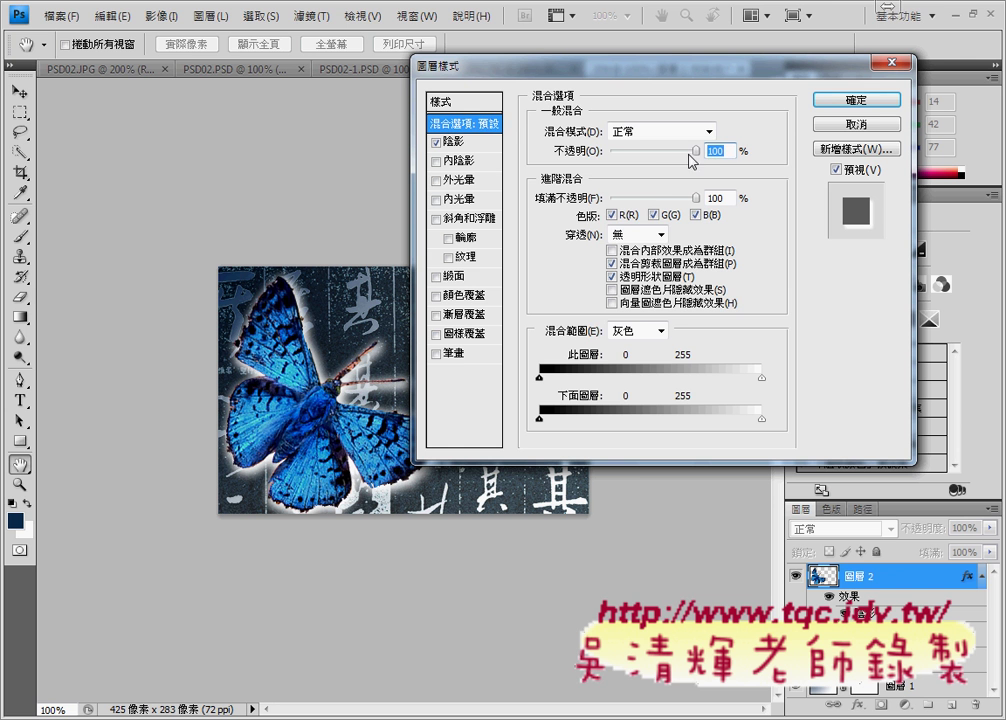
pyautogui.click(461, 141)
pyautogui.click(461, 130)
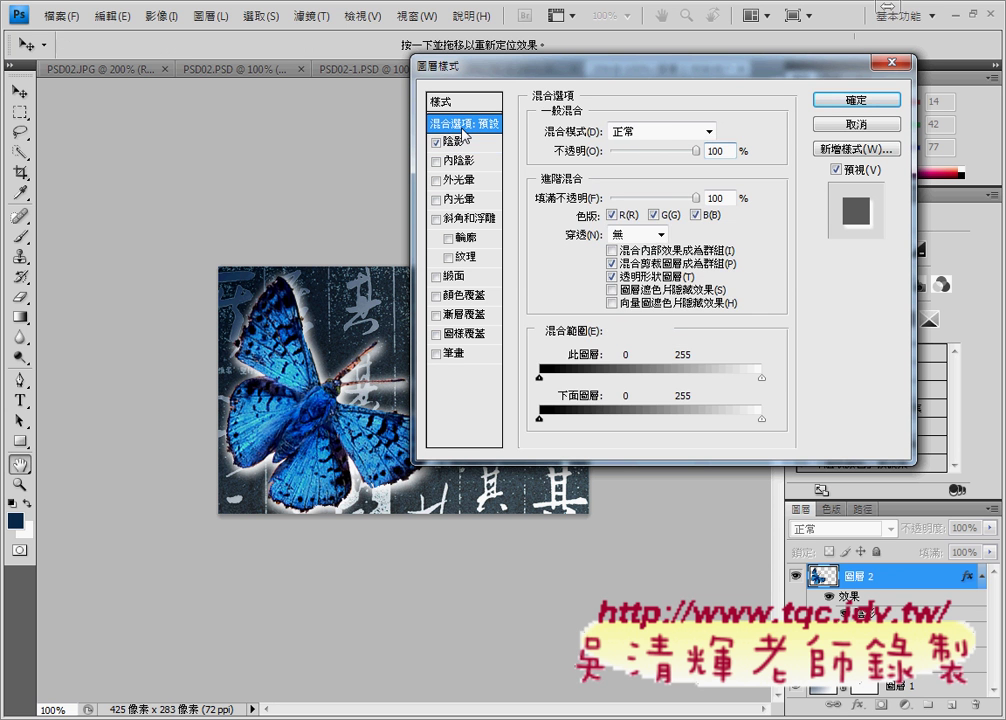
pyautogui.click(461, 142)
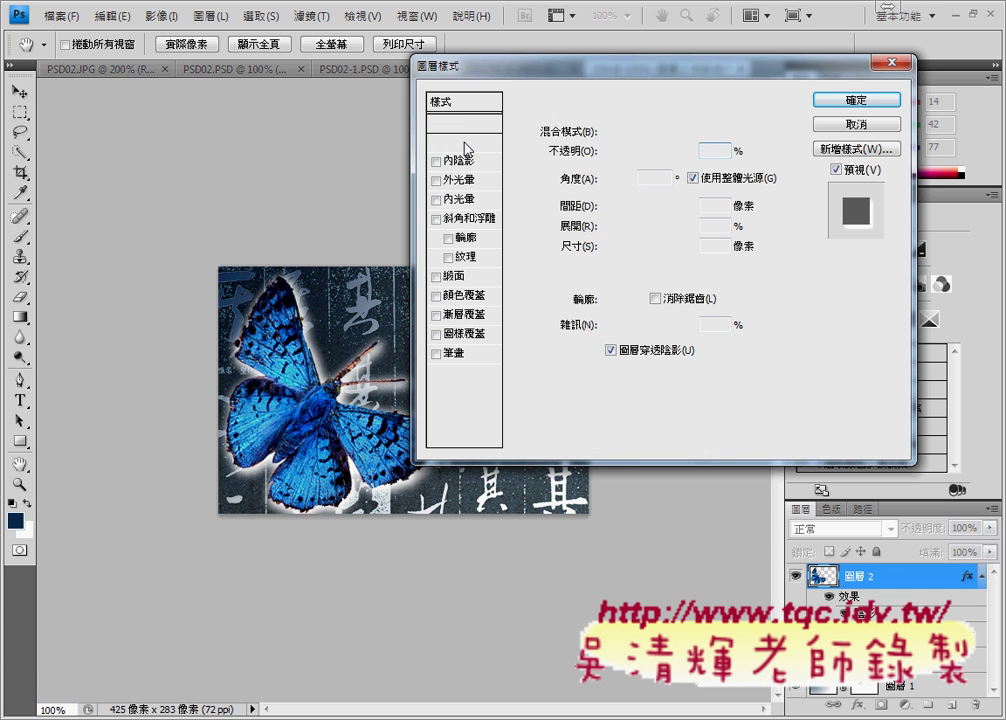
# Commit a 50% drop shadow opacity and compare the result with PSD02.TIF
pyautogui.doubleClick(710, 150)
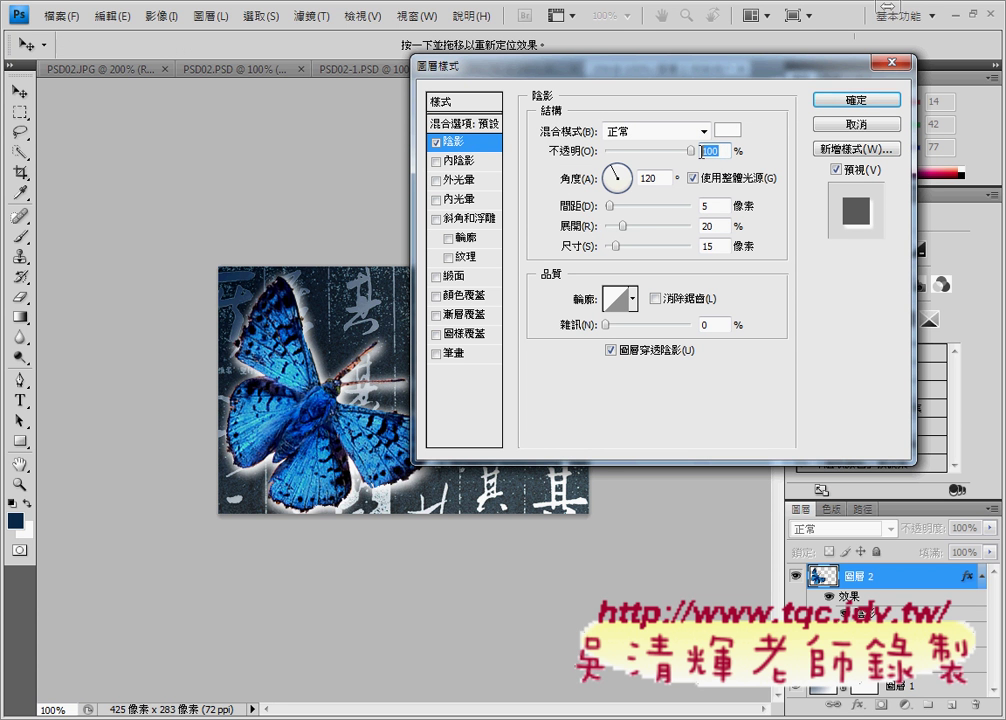
pyautogui.write('50')
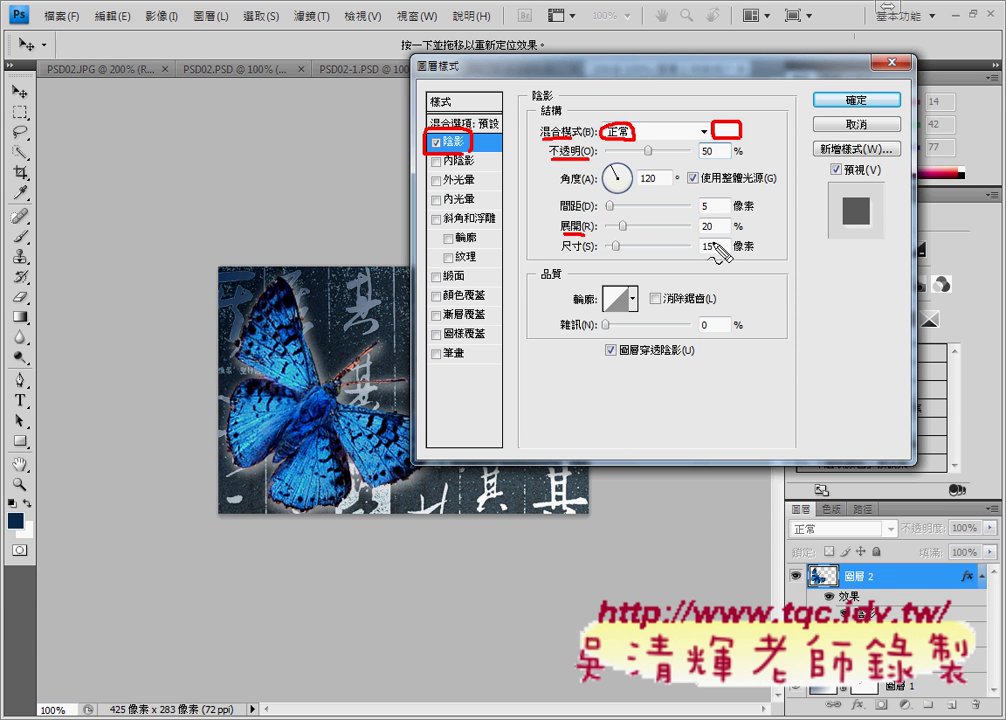
pyautogui.moveTo(708, 216); pyautogui.dragTo(712, 256)
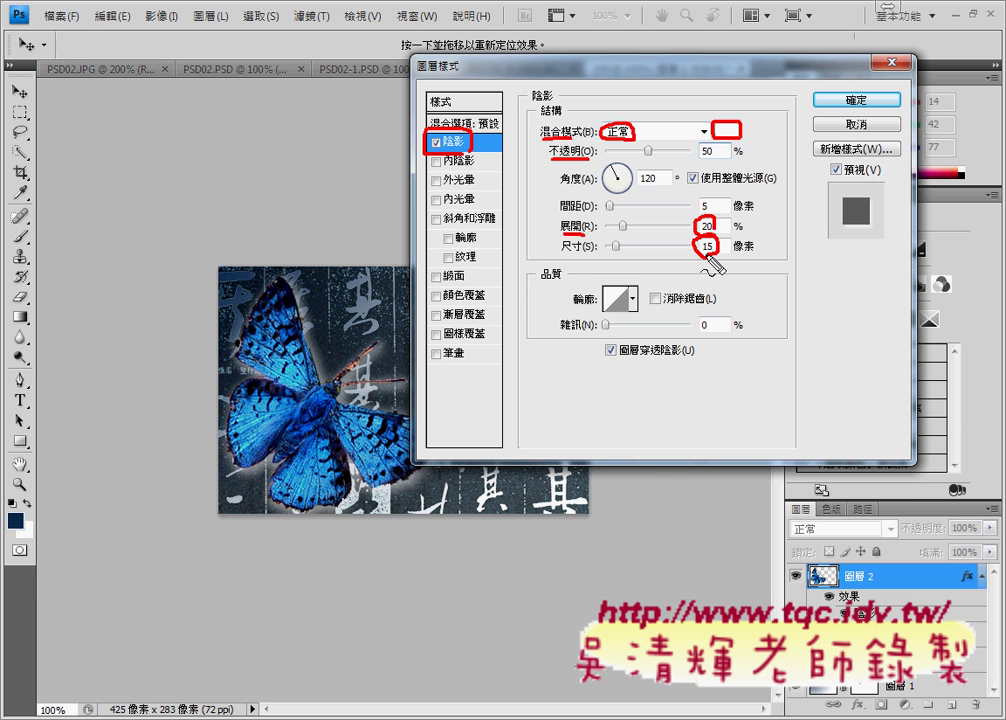
pyautogui.press('Escape')
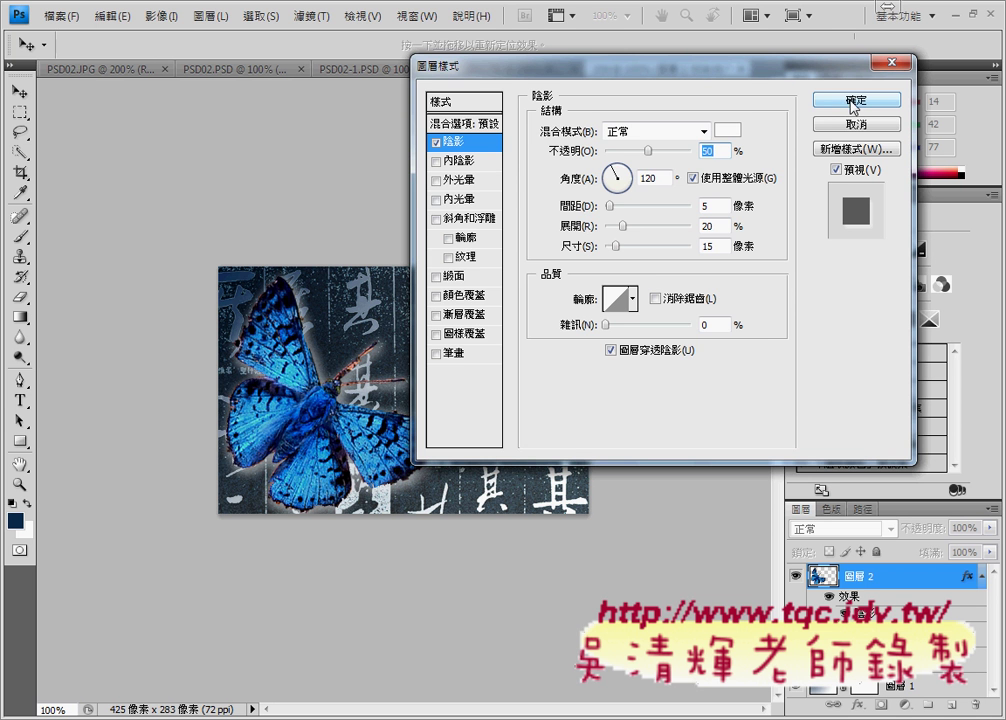
pyautogui.click(851, 101)
pyautogui.click(516, 68)
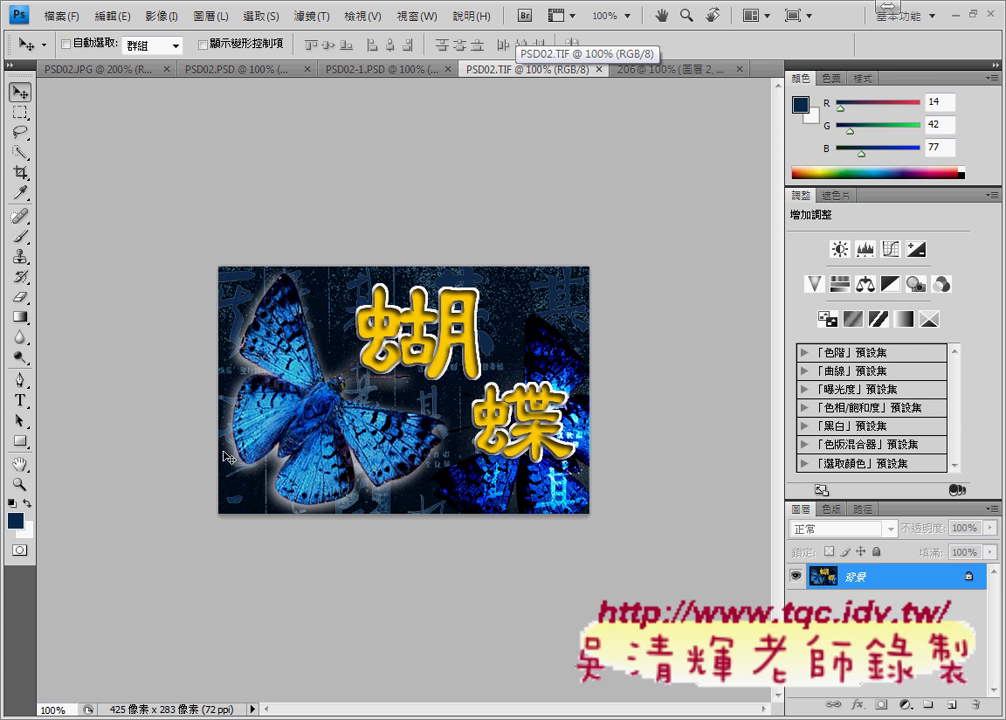
pyautogui.click(688, 71)
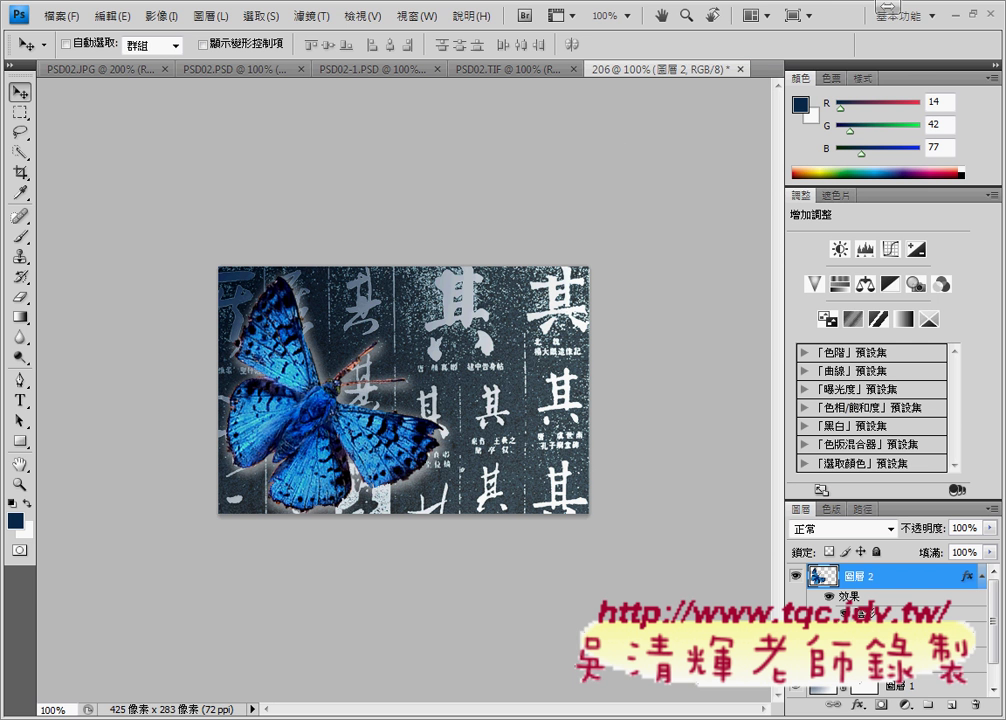
pyautogui.click(160, 680)
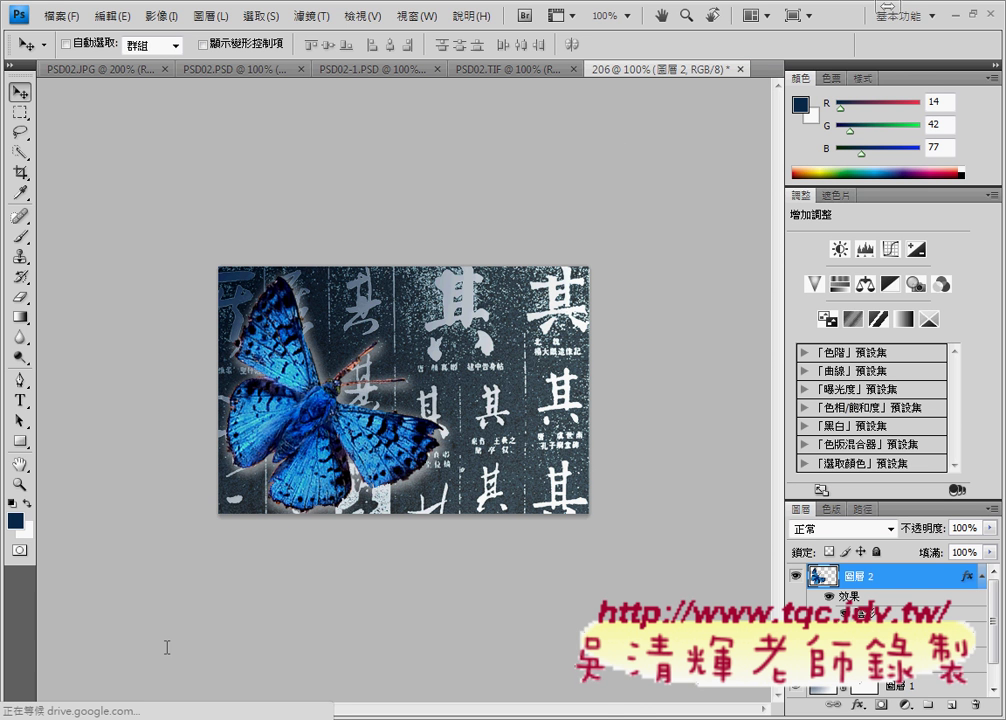
pyautogui.scroll(-3, 428, 395)
pyautogui.scroll(2, 428, 394)
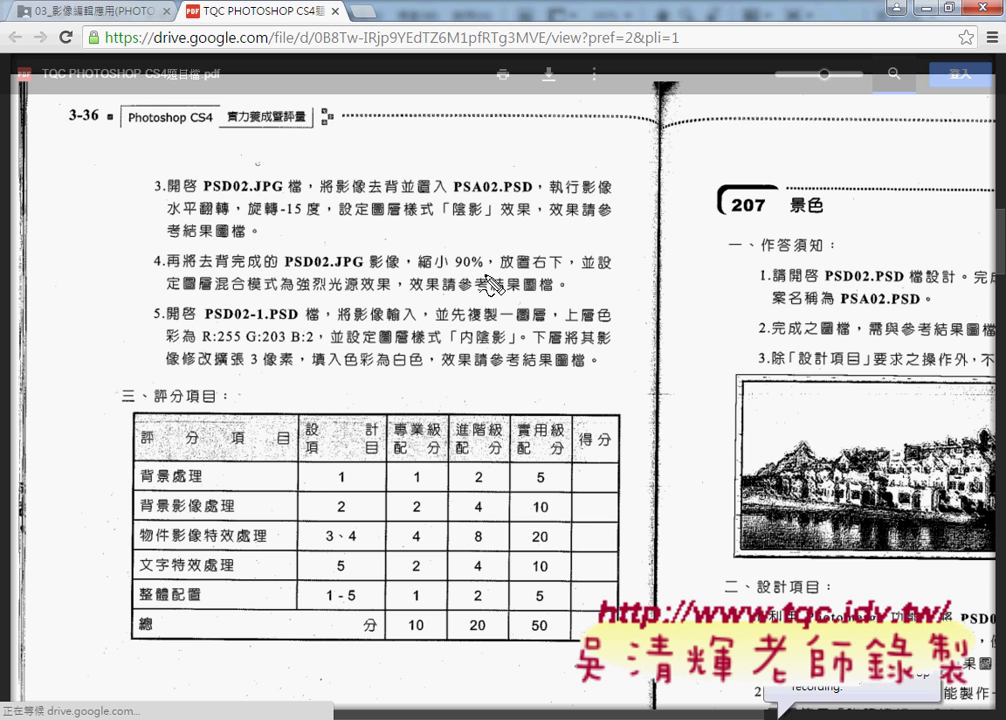
pyautogui.moveTo(456, 268); pyautogui.dragTo(558, 268)
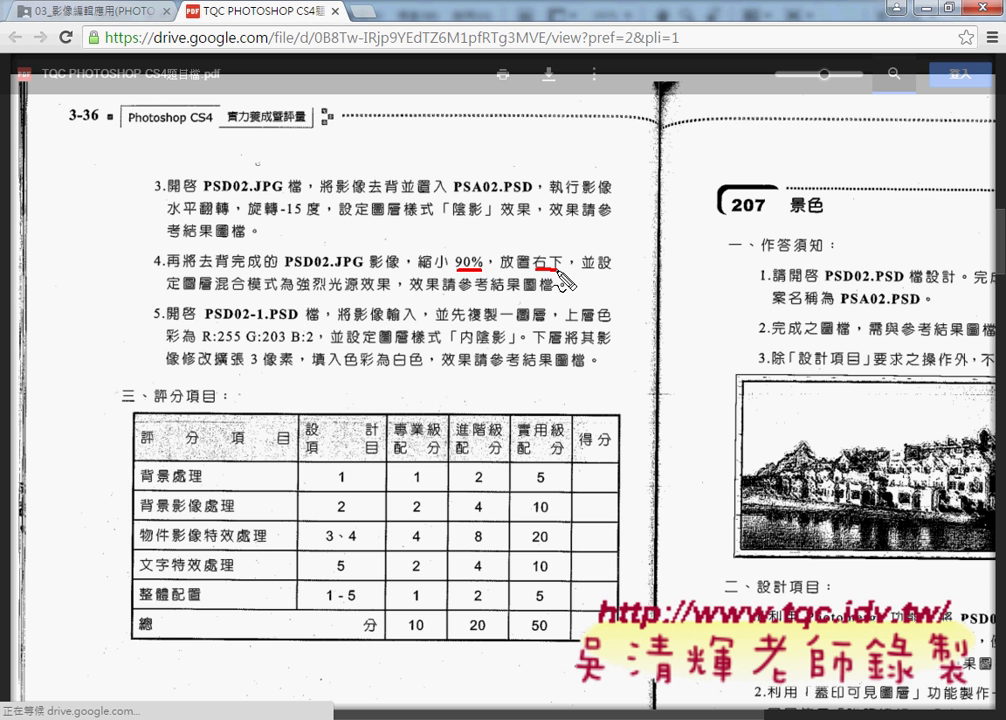
pyautogui.moveTo(186, 293)
pyautogui.mouseDown()
pyautogui.moveTo(362, 293)
pyautogui.moveTo(292, 287)
pyautogui.mouseUp()
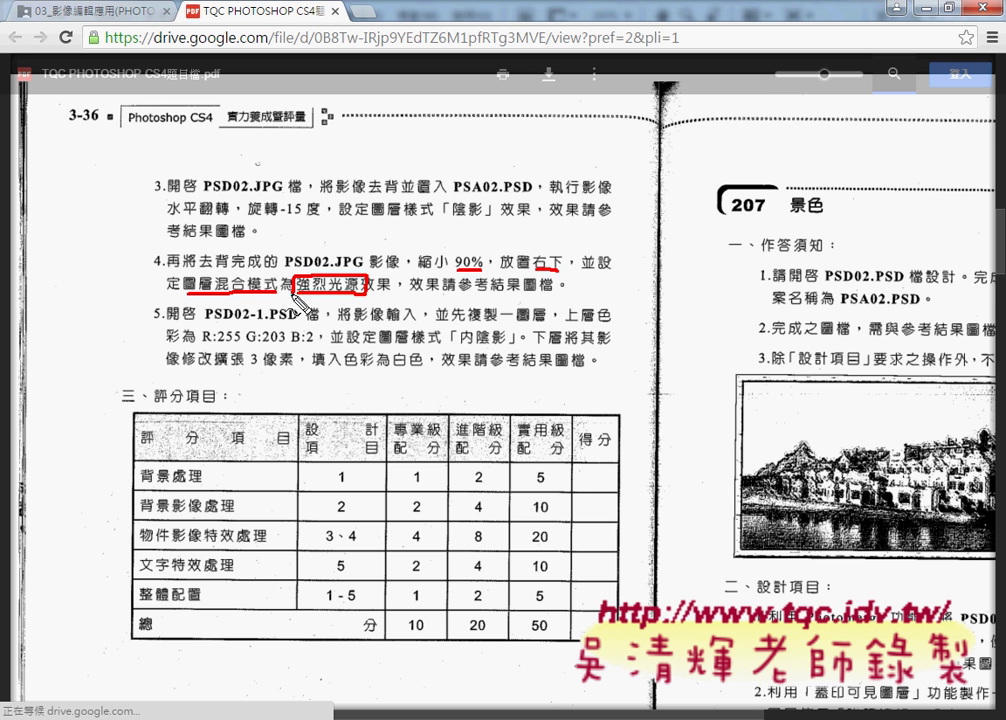
pyautogui.press('Escape')
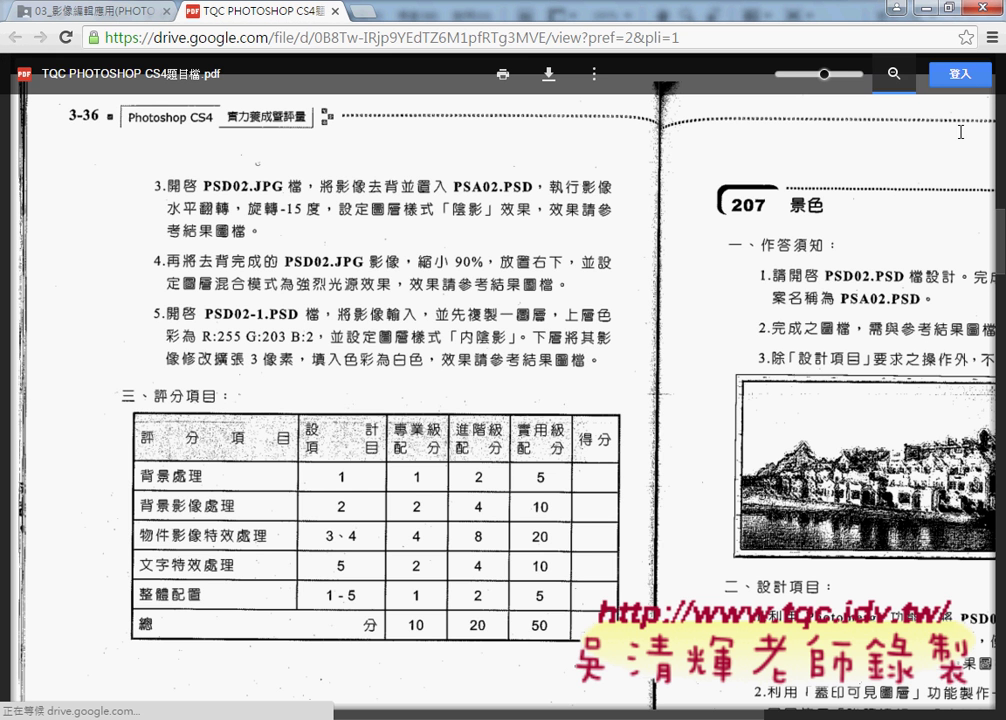
# Paste a second butterfly into 206 as a new layer and move it right
pyautogui.click(930, 10)
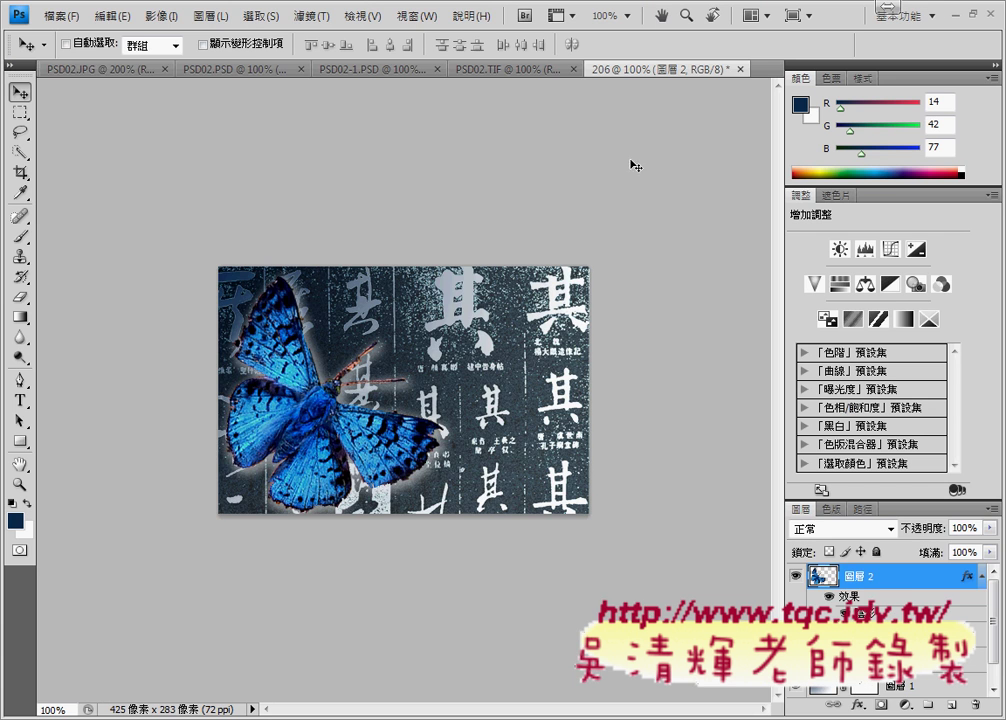
pyautogui.click(112, 70)
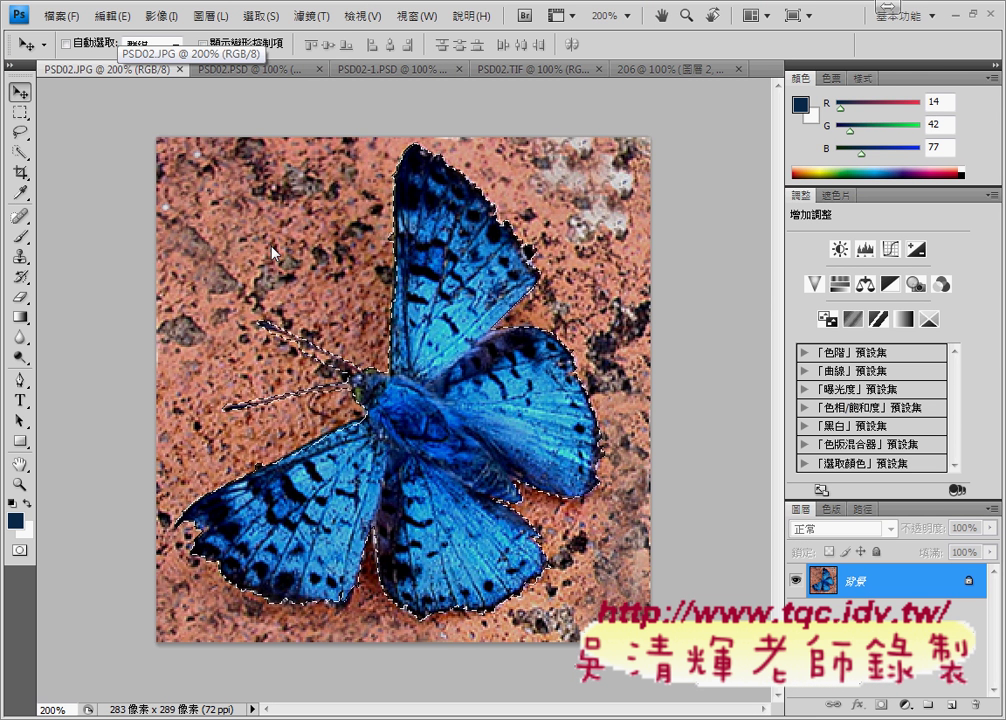
pyautogui.click(674, 70)
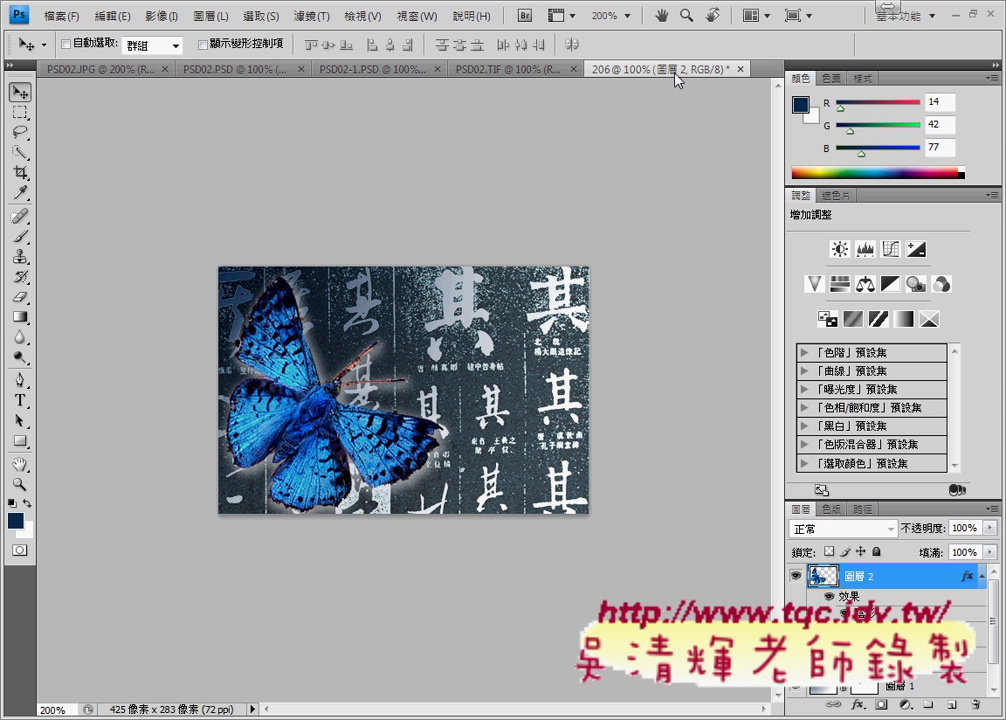
pyautogui.hotkey('ctrl', 'v')
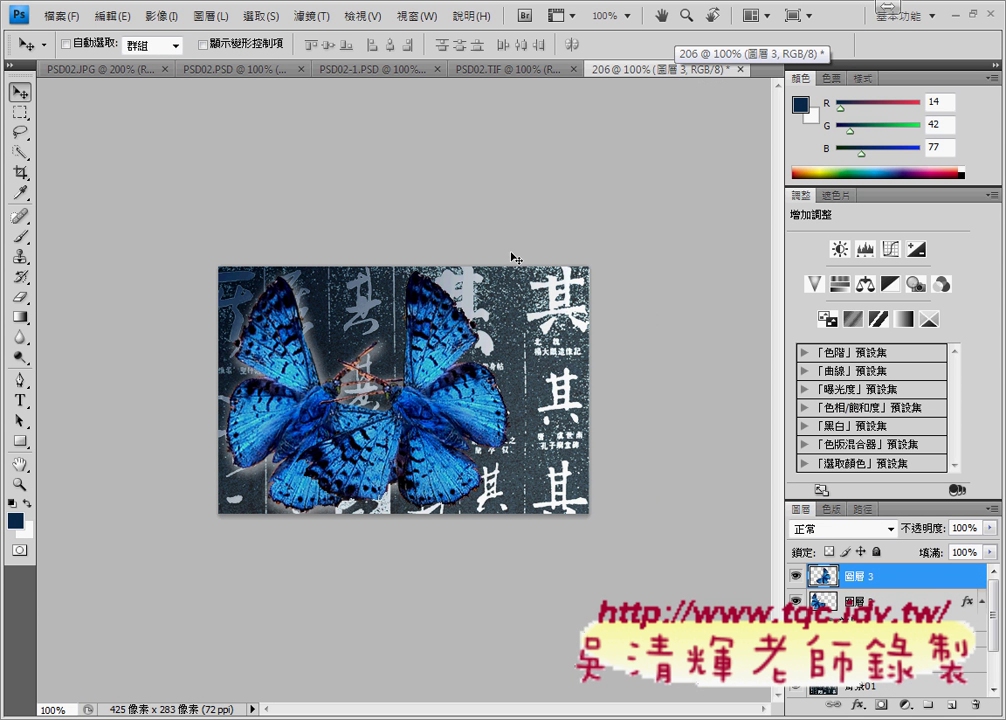
pyautogui.moveTo(335, 297)
pyautogui.mouseDown()
pyautogui.moveTo(514, 385)
pyautogui.moveTo(482, 385)
pyautogui.mouseUp()
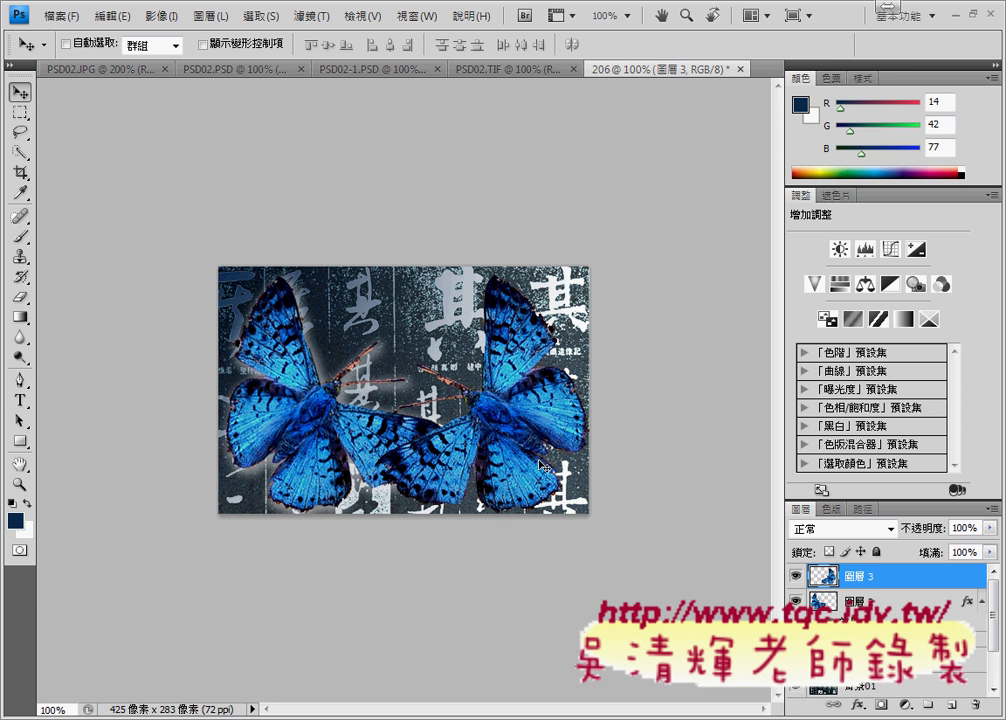
pyautogui.moveTo(429, 367); pyautogui.dragTo(495, 410)
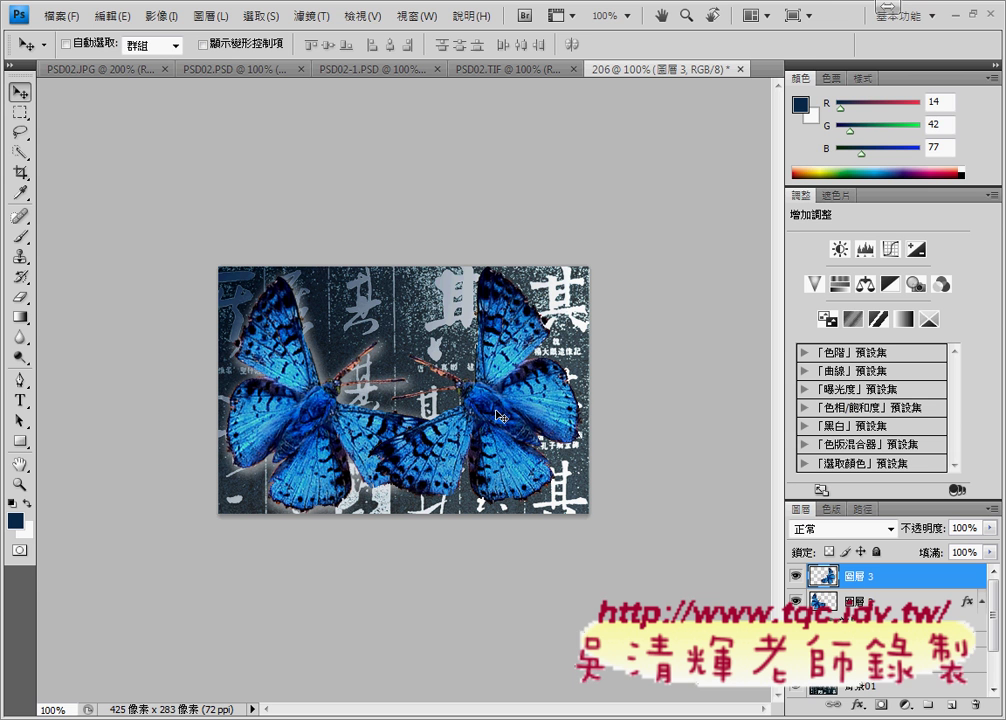
pyautogui.hotkey('ctrl', 't')
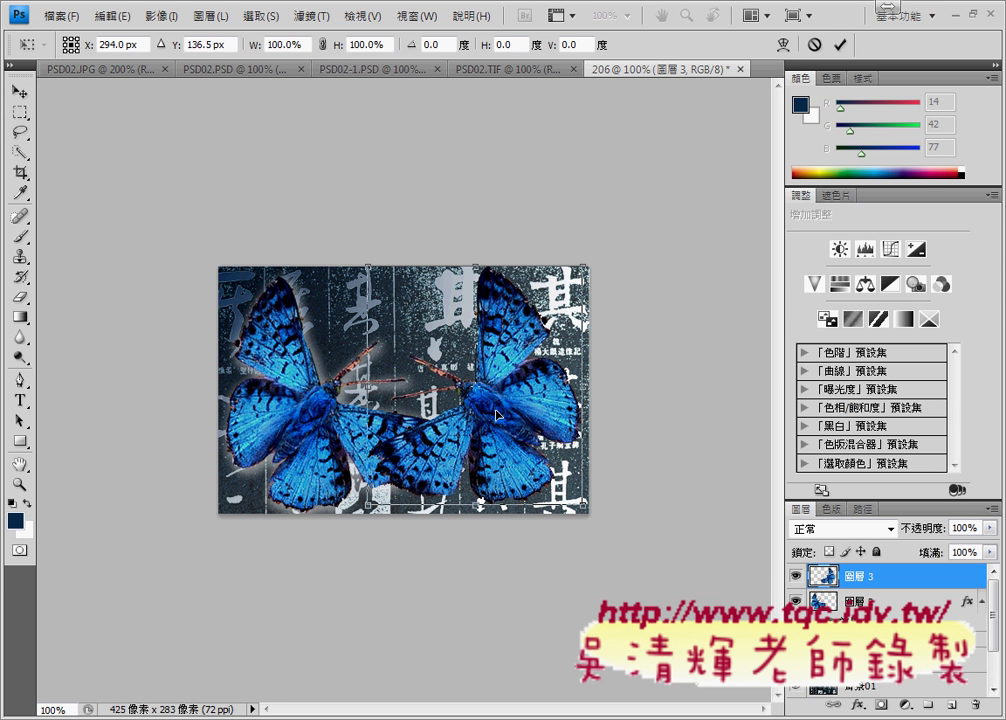
# Scale the second butterfly proportionally to 90% and commit the transform
pyautogui.click(321, 45)
pyautogui.doubleClick(281, 45)
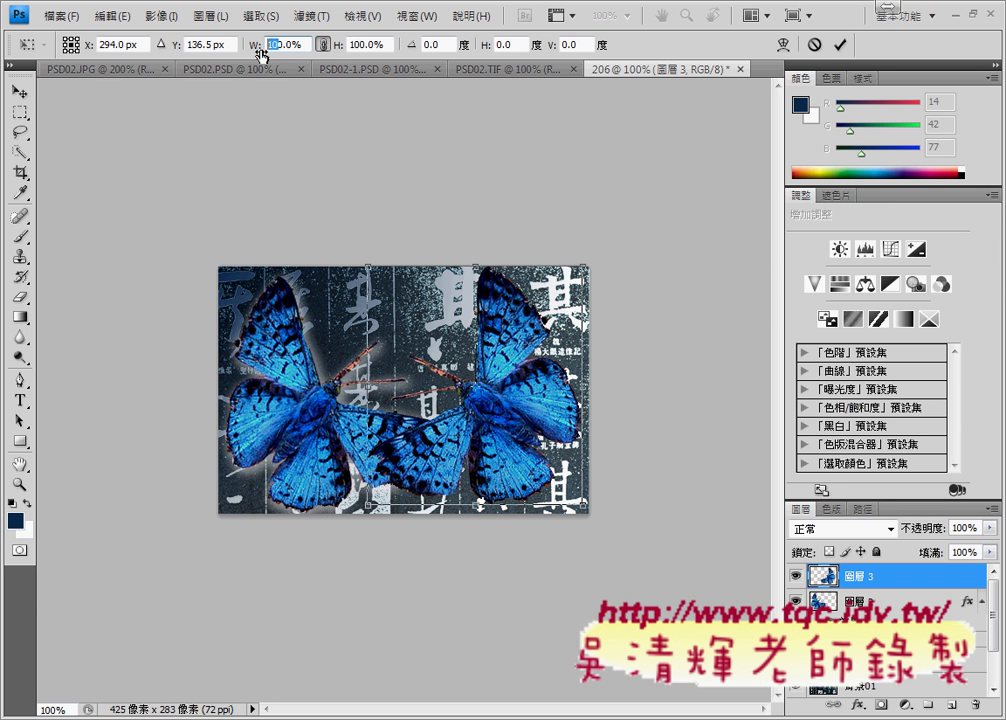
pyautogui.write('90')
pyautogui.press('Return')
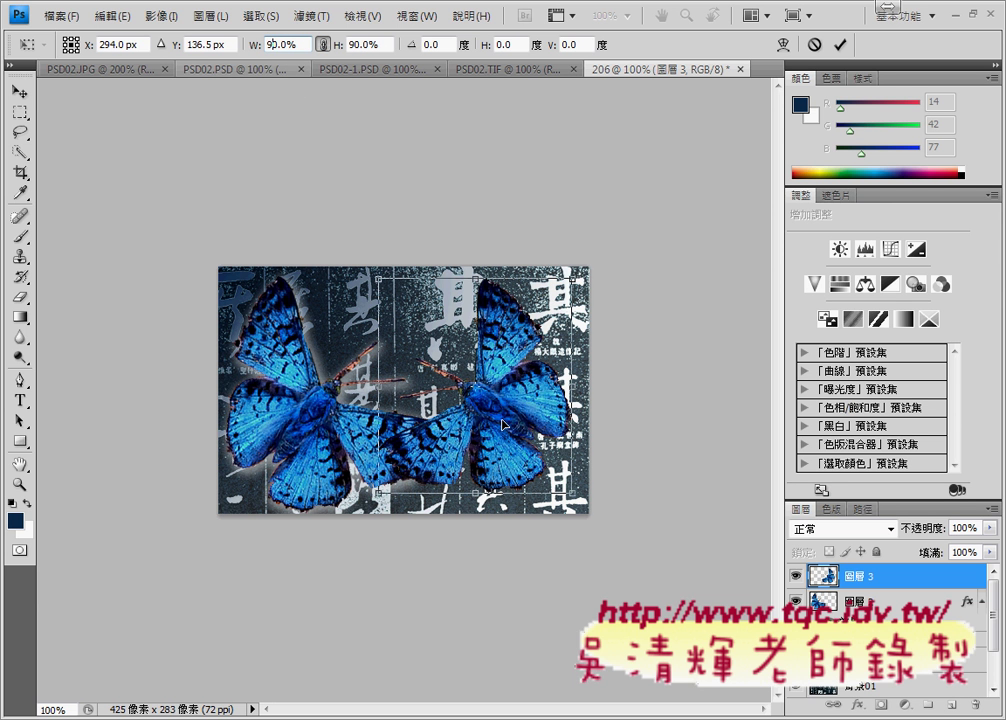
pyautogui.click(840, 45)
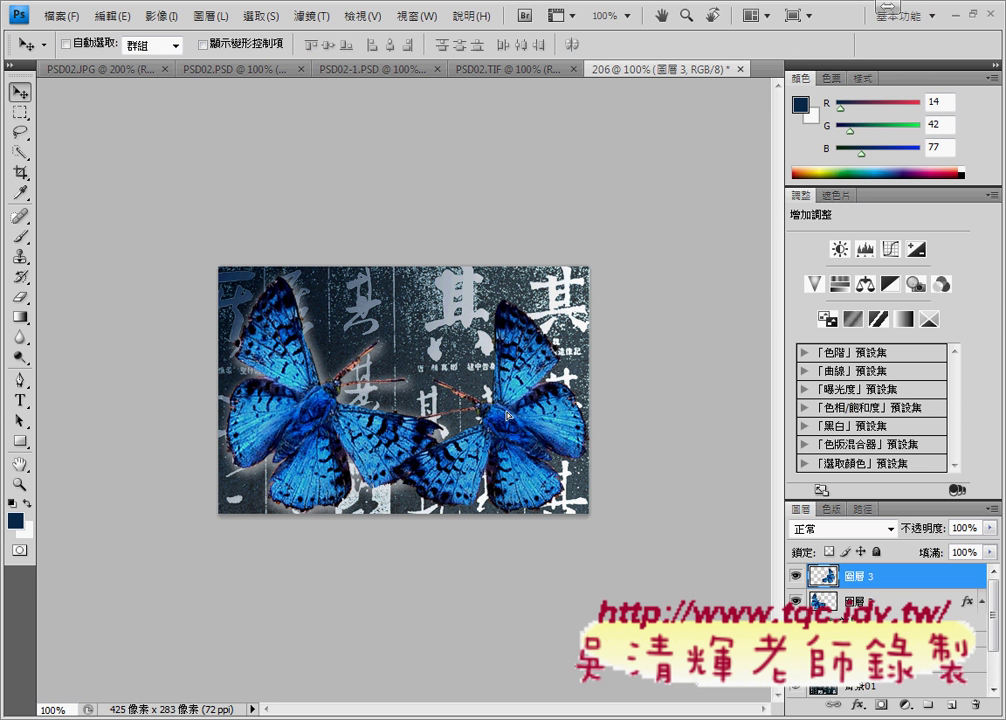
pyautogui.click(494, 67)
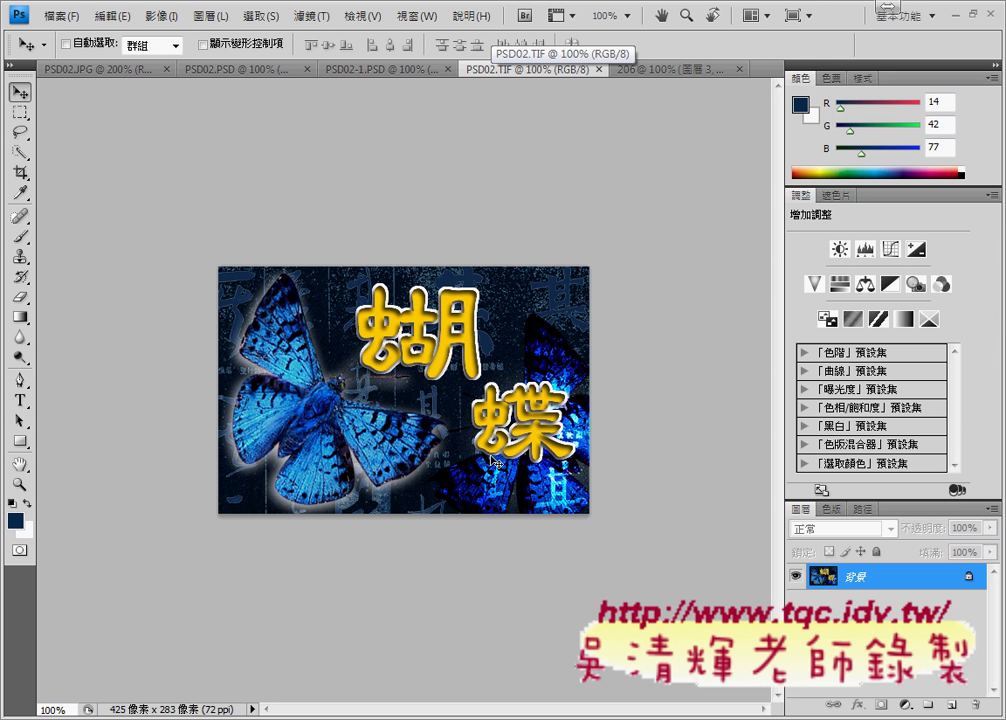
pyautogui.click(665, 68)
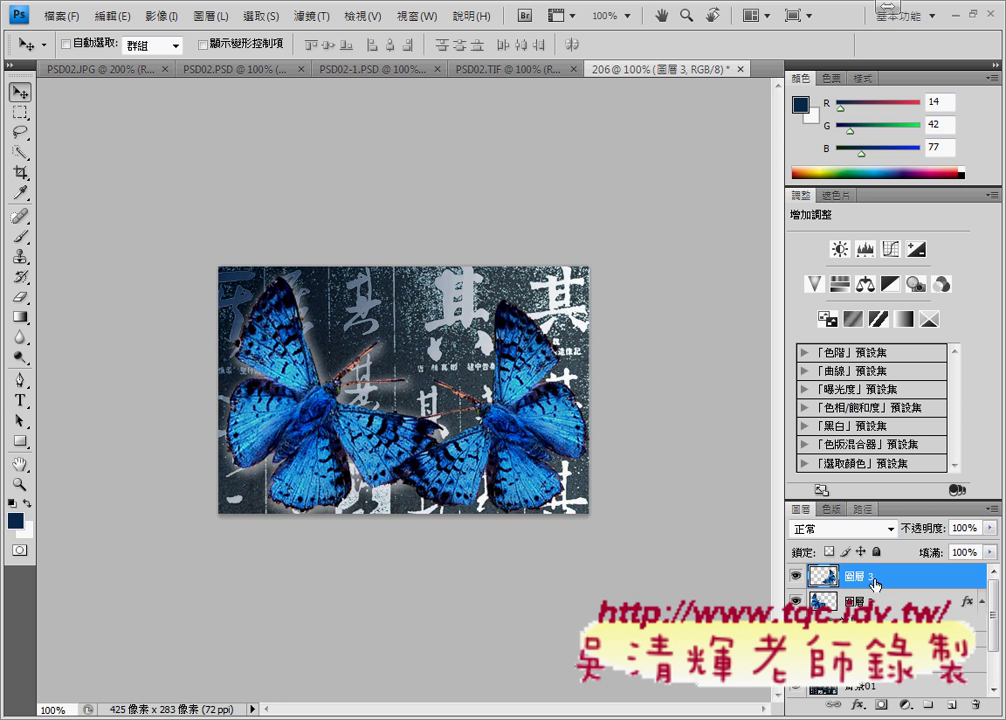
# Drag 圖層 3 below 圖層 2, undo it, and shift the left butterfly slightly left
pyautogui.moveTo(876, 584); pyautogui.dragTo(876, 640)
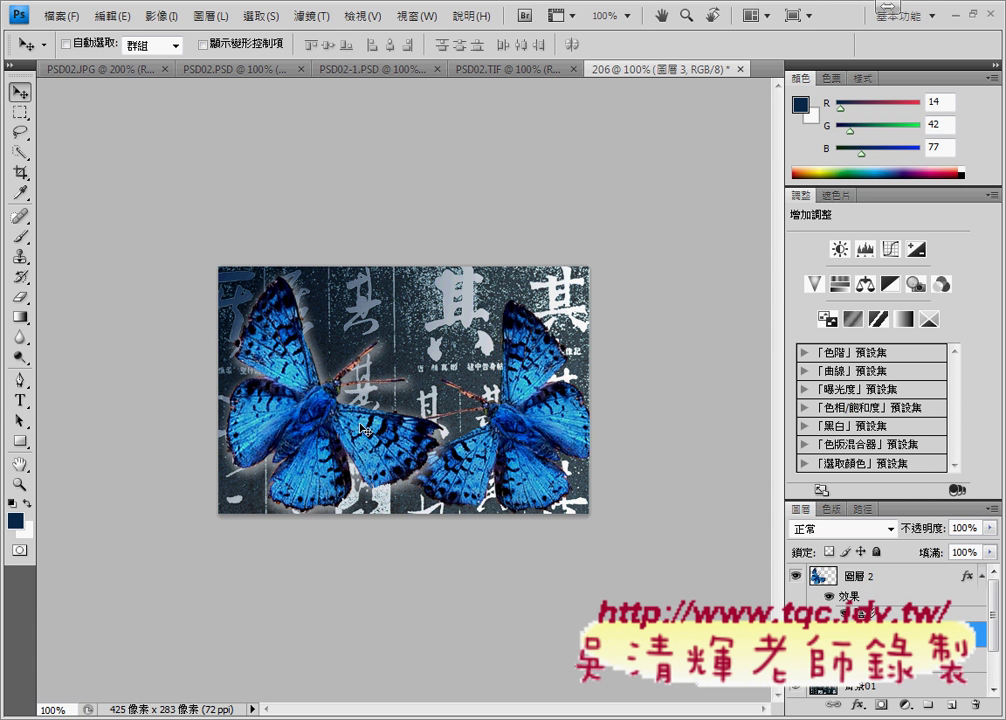
pyautogui.hotkey('ctrl', 'z')
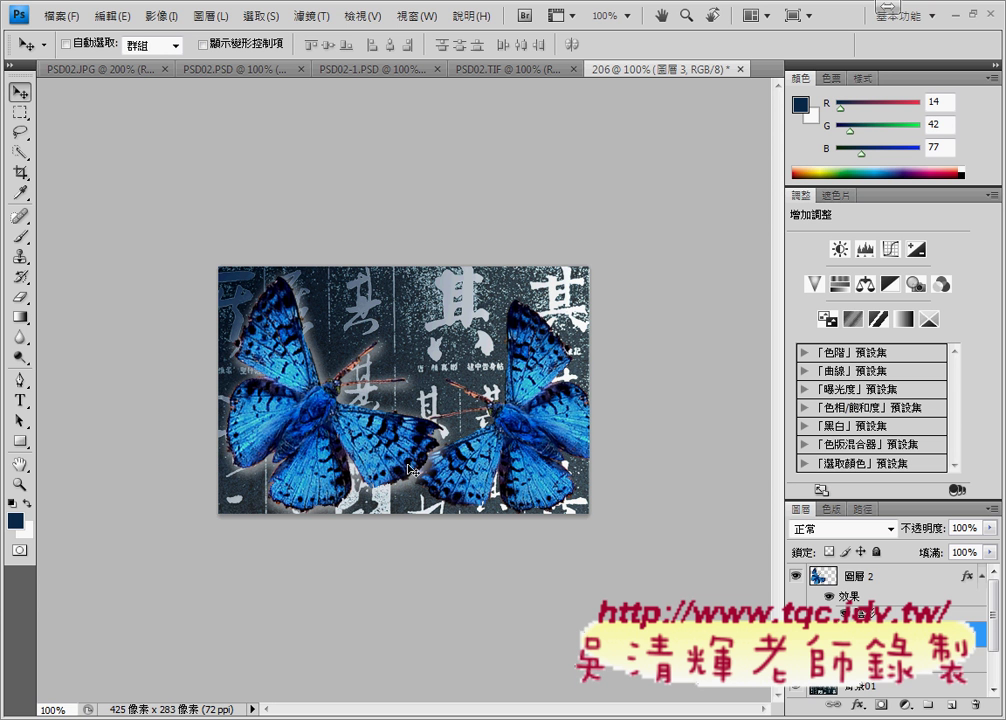
pyautogui.click(866, 576)
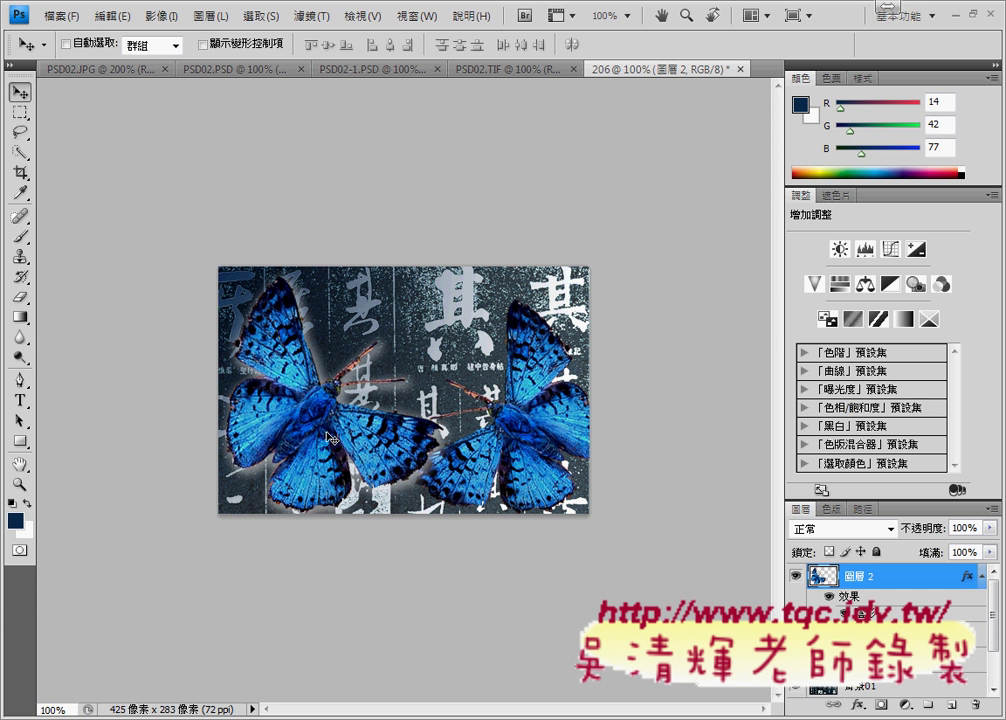
pyautogui.moveTo(329, 426); pyautogui.dragTo(322, 426)
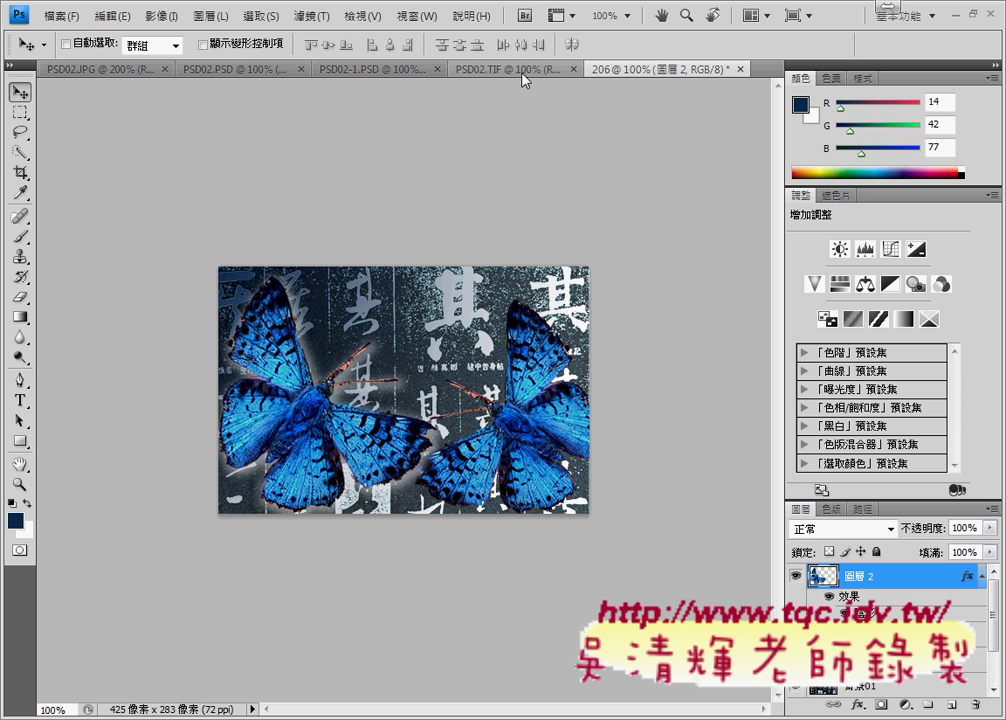
pyautogui.click(520, 70)
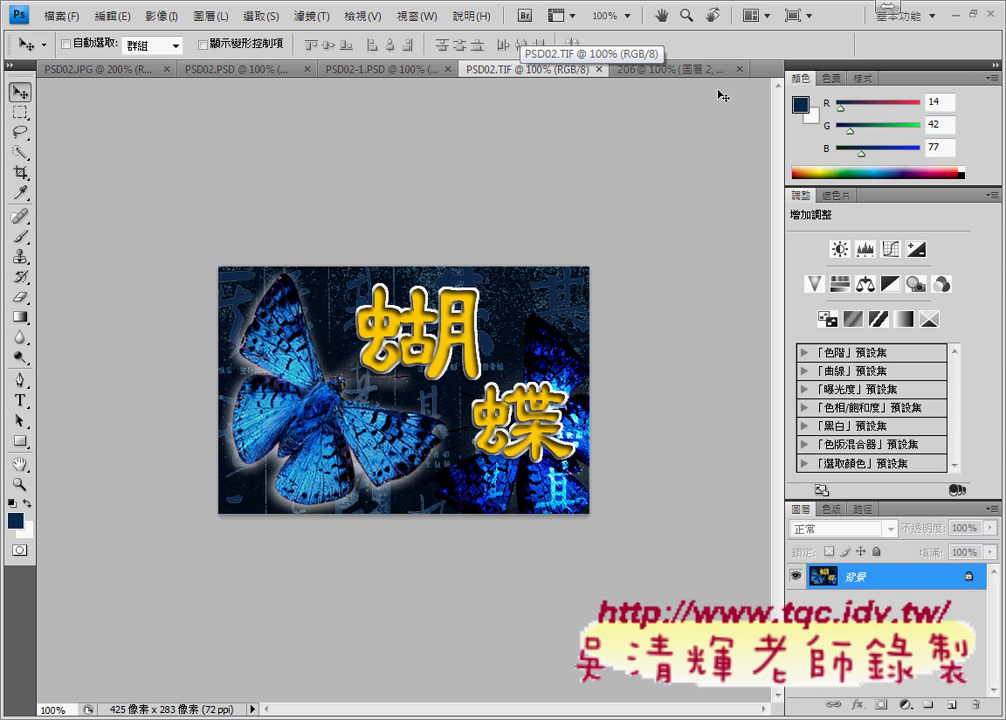
pyautogui.click(689, 69)
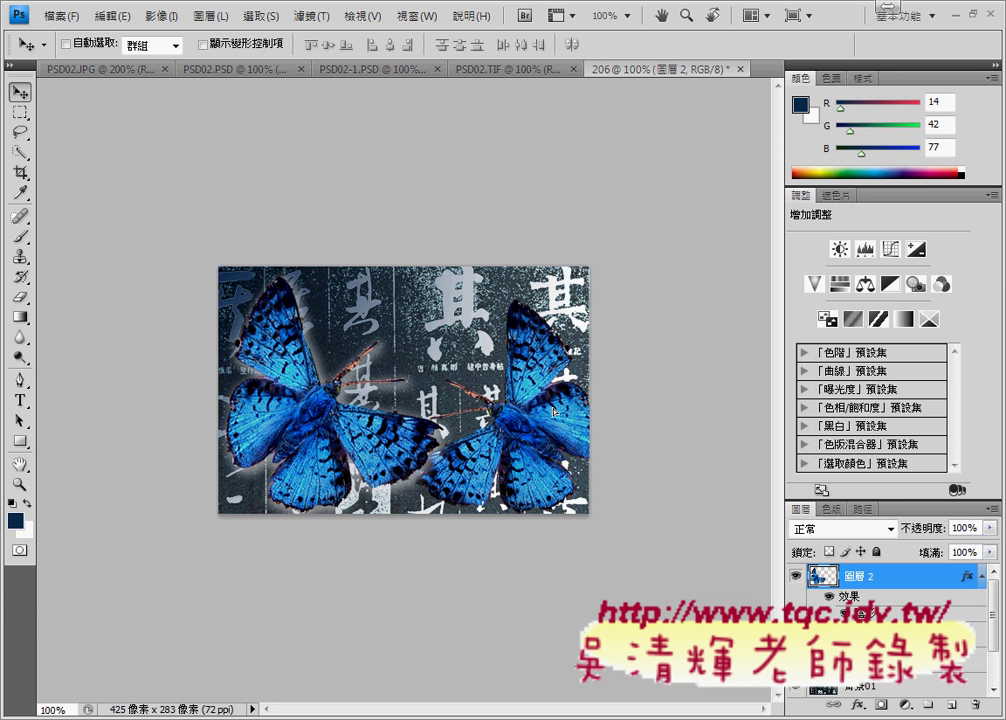
# Move the second butterfly to the lower-right edge of the image
pyautogui.keyDown('ctrl'); pyautogui.click(541, 432); pyautogui.keyUp('ctrl')
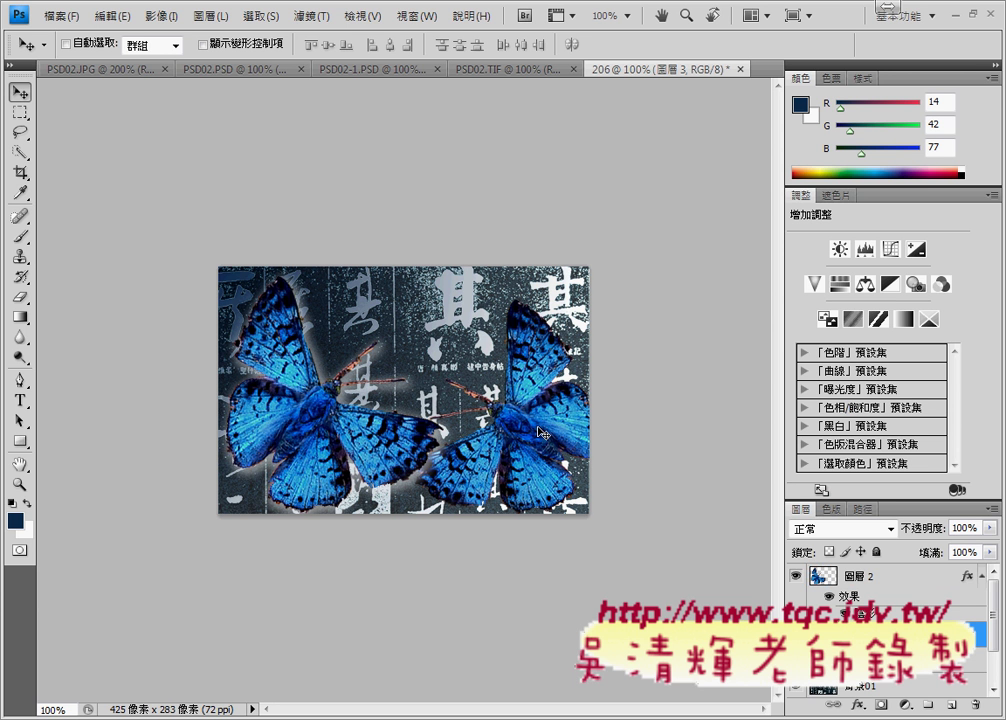
pyautogui.moveTo(538, 432); pyautogui.dragTo(560, 432)
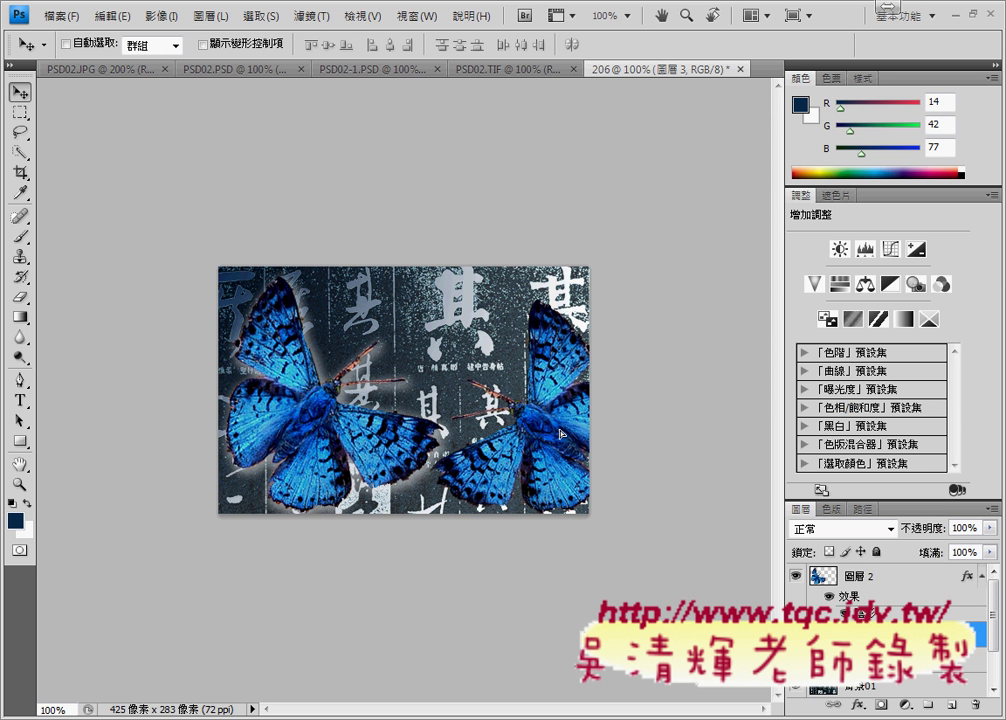
pyautogui.click(515, 69)
pyautogui.click(640, 68)
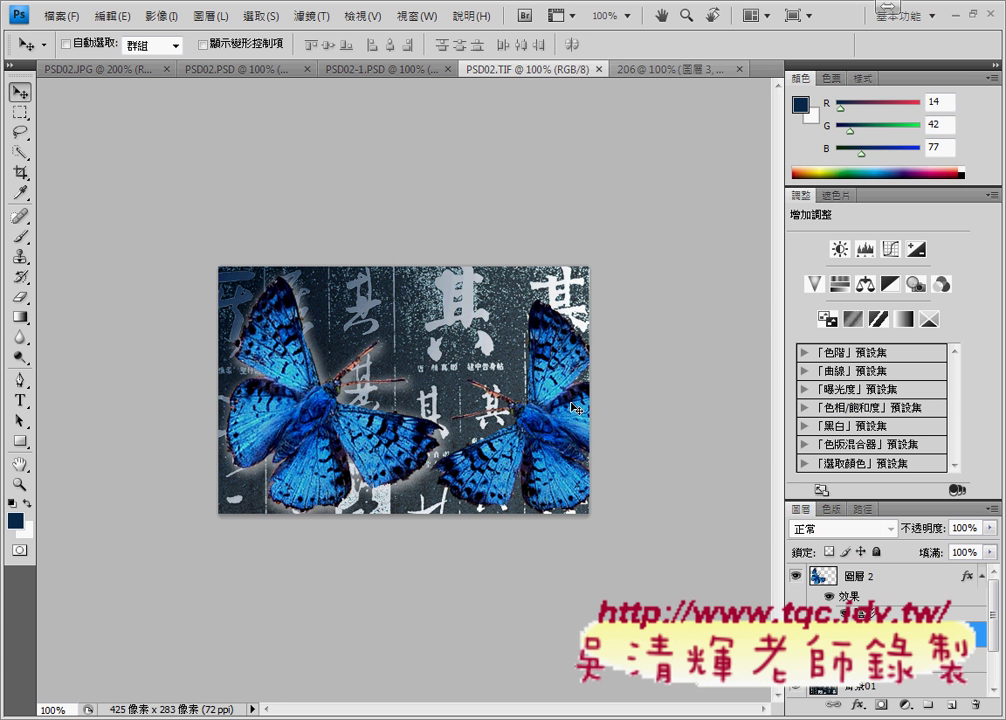
pyautogui.moveTo(575, 417); pyautogui.dragTo(570, 412)
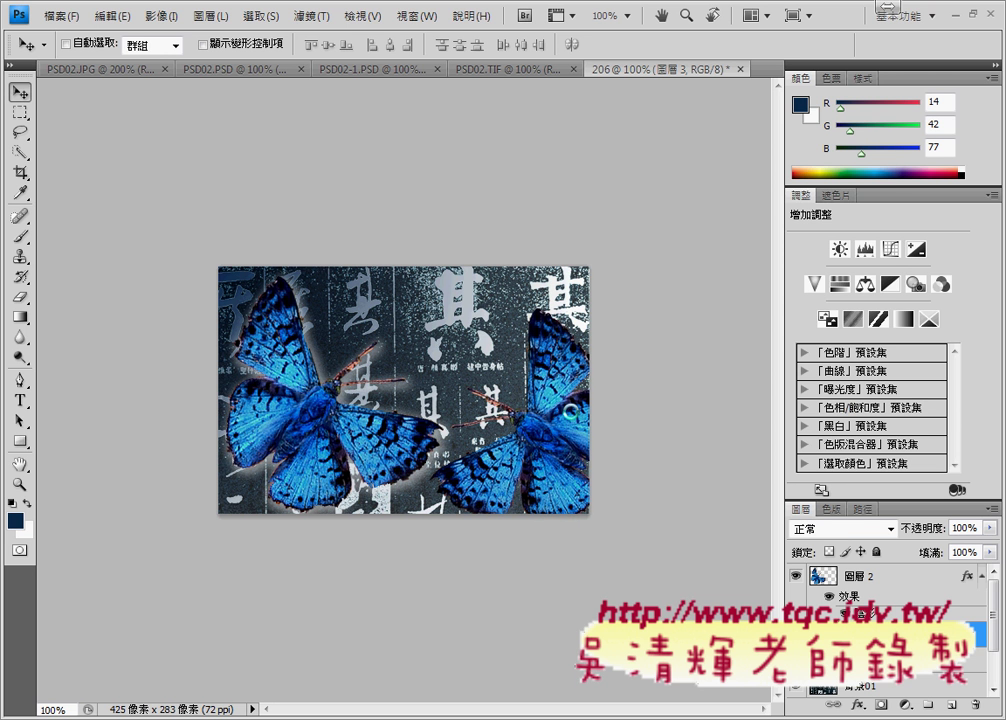
pyautogui.moveTo(570, 412); pyautogui.dragTo(574, 418)
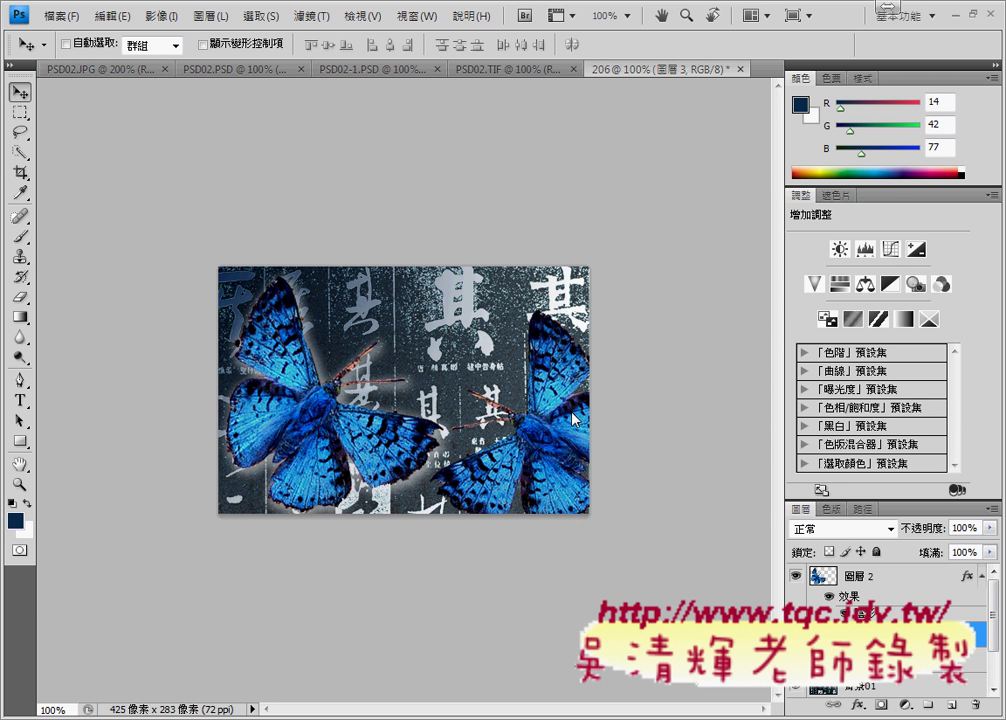
# Set 圖層 3's blend mode to 強烈光源 (Hard Light) and view the PSD02.TIF reference
pyautogui.click(842, 530)
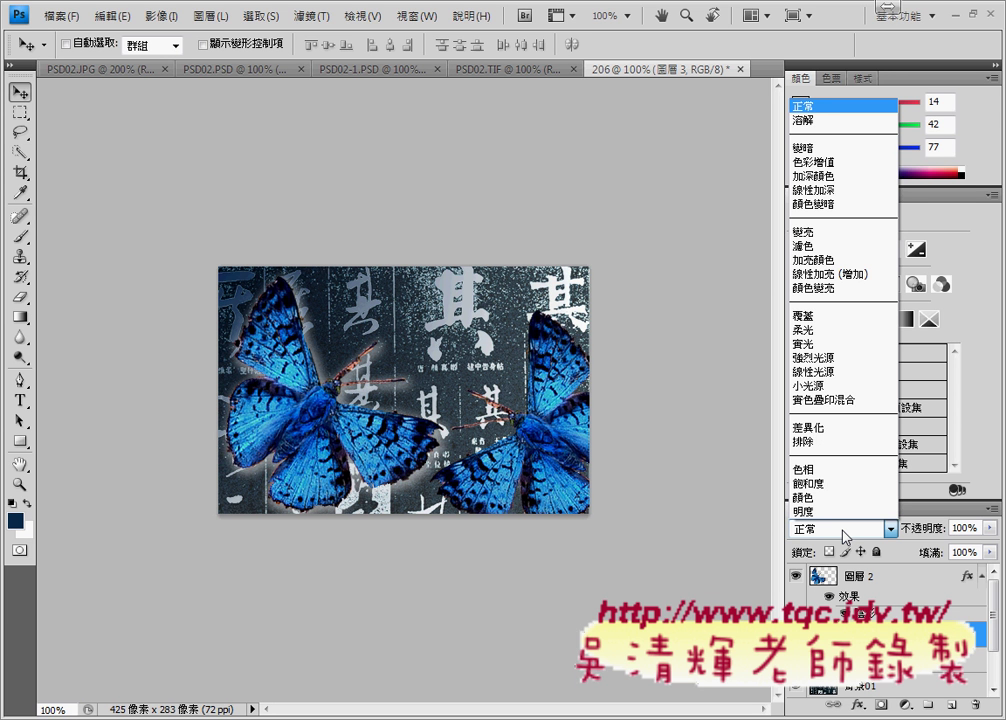
pyautogui.click(873, 360)
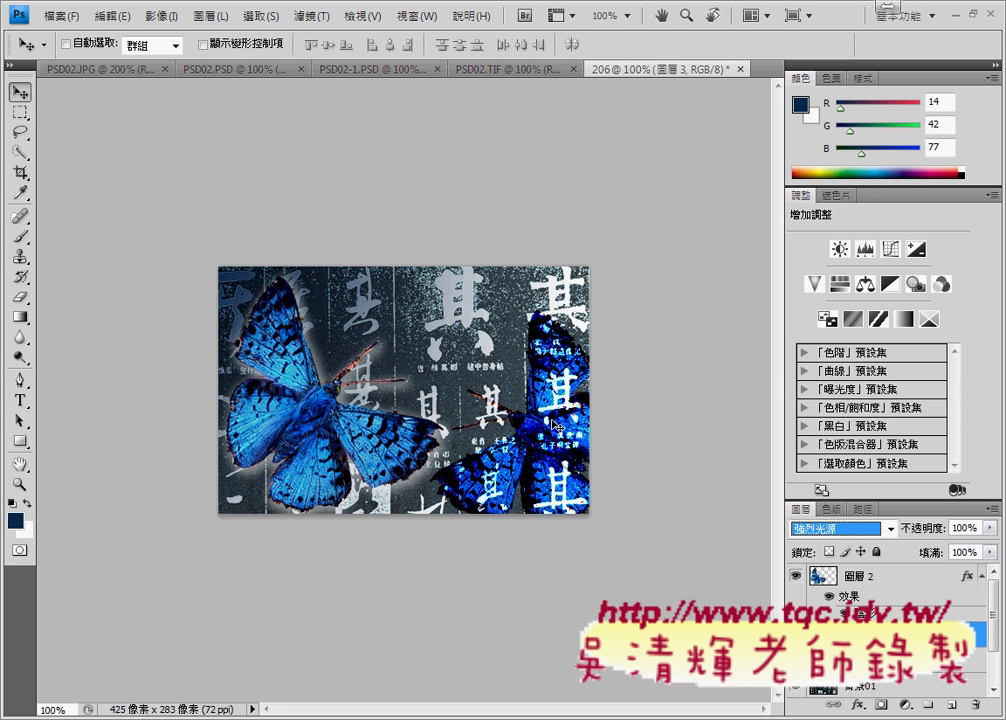
pyautogui.click(514, 69)
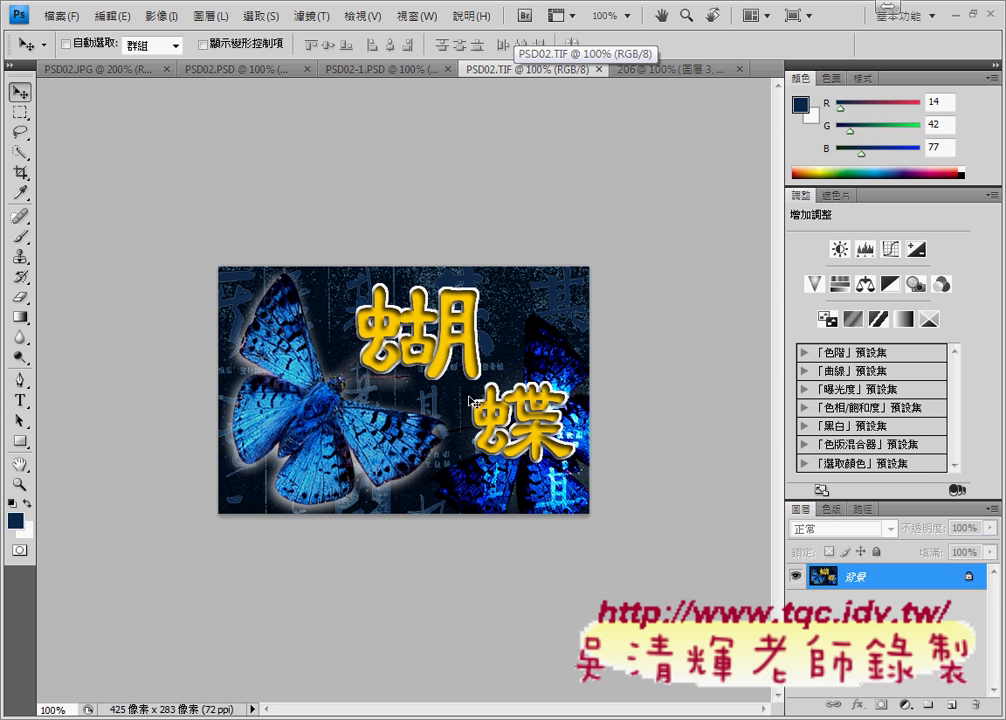
pyautogui.click(693, 74)
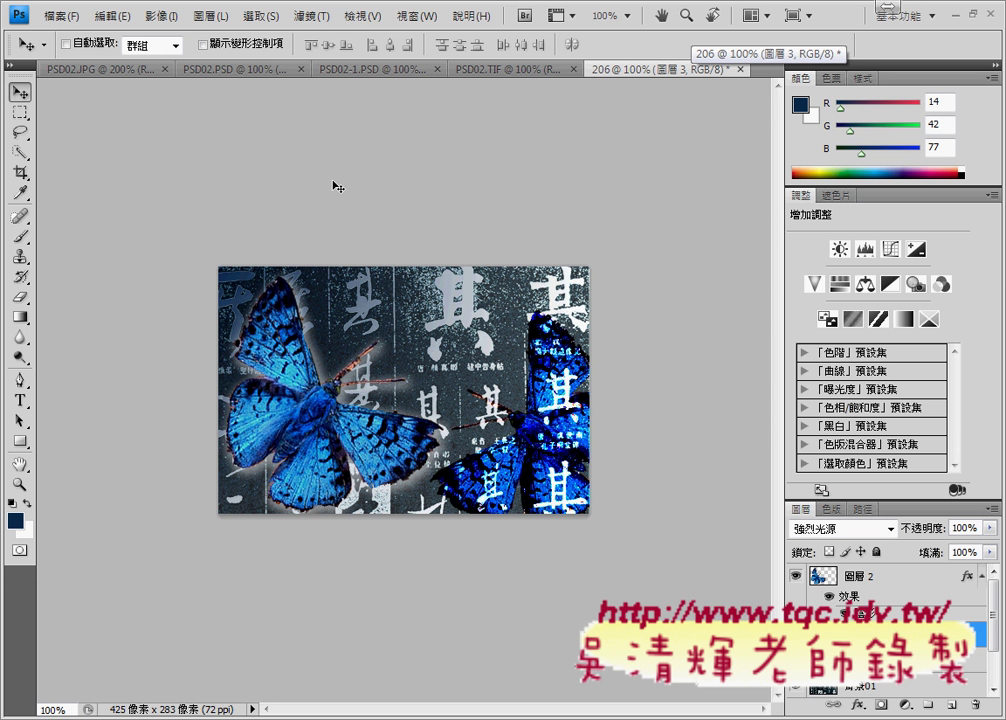
pyautogui.click(228, 70)
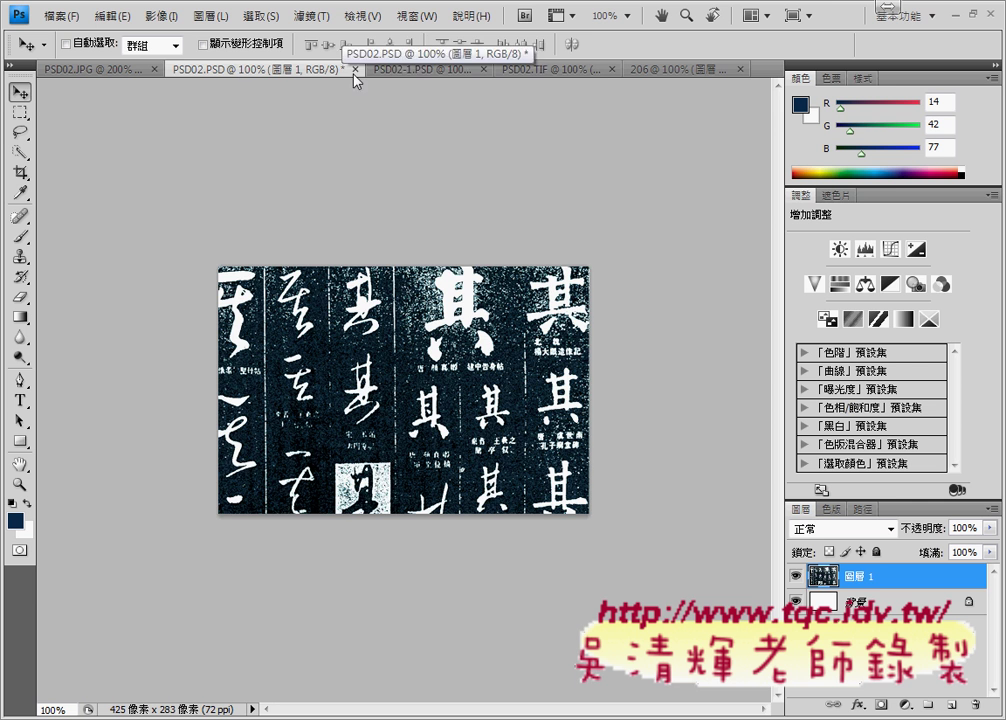
pyautogui.click(433, 70)
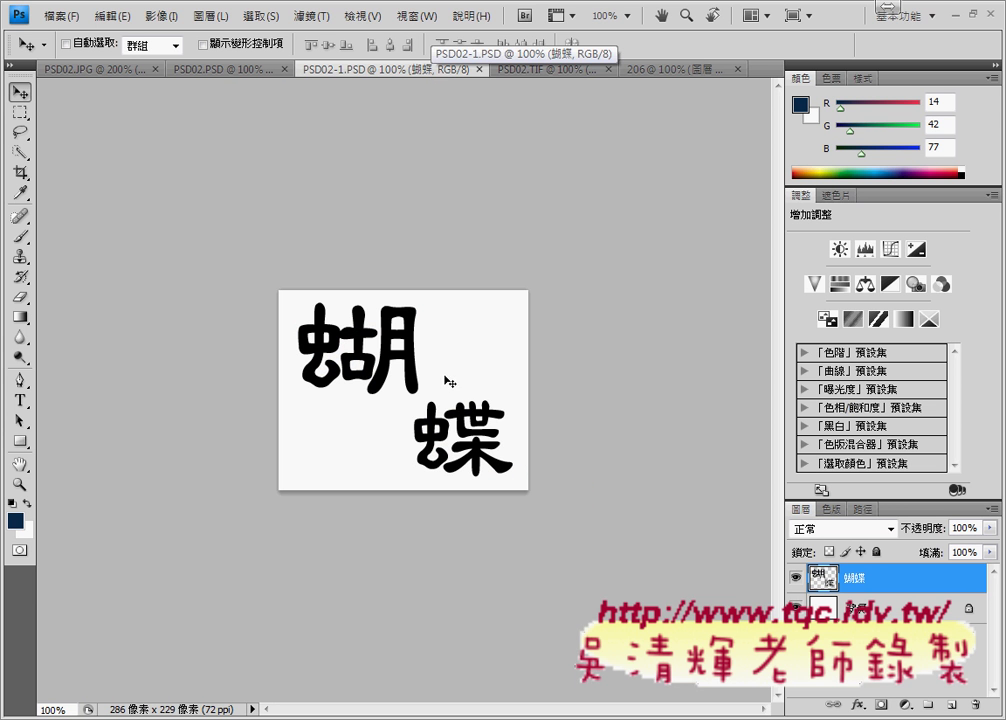
pyautogui.click(560, 70)
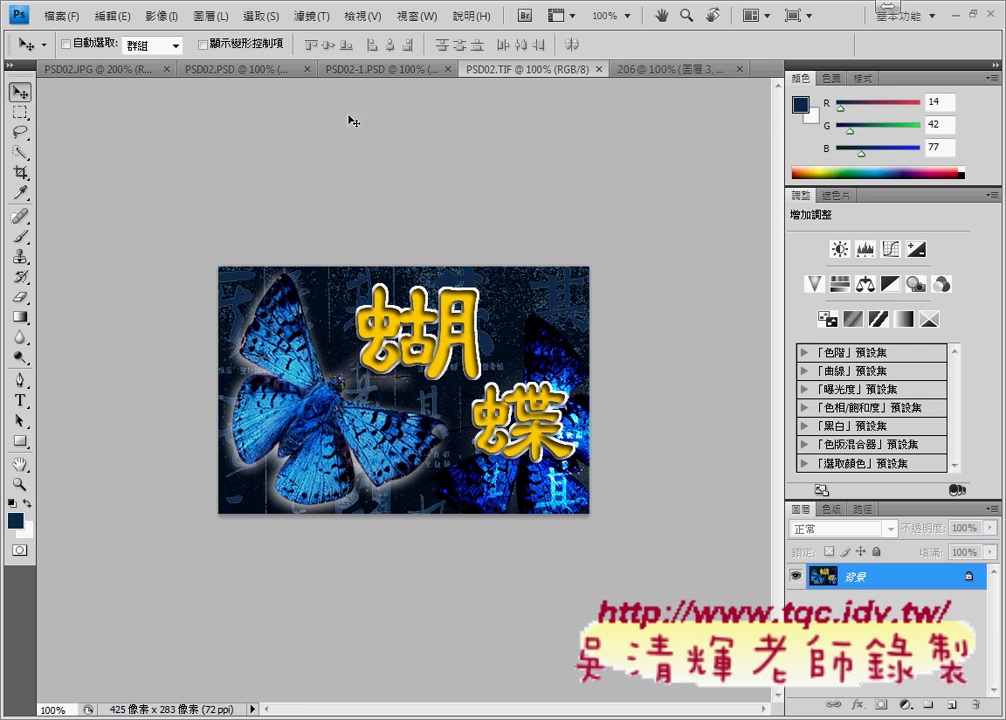
pyautogui.click(358, 72)
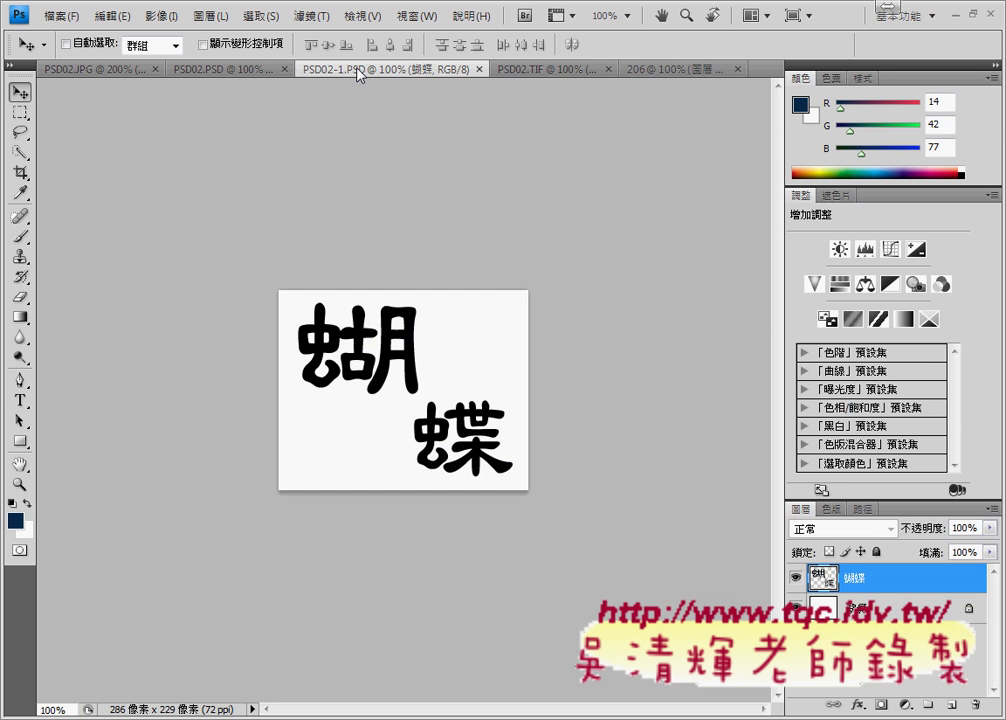
pyautogui.click(570, 72)
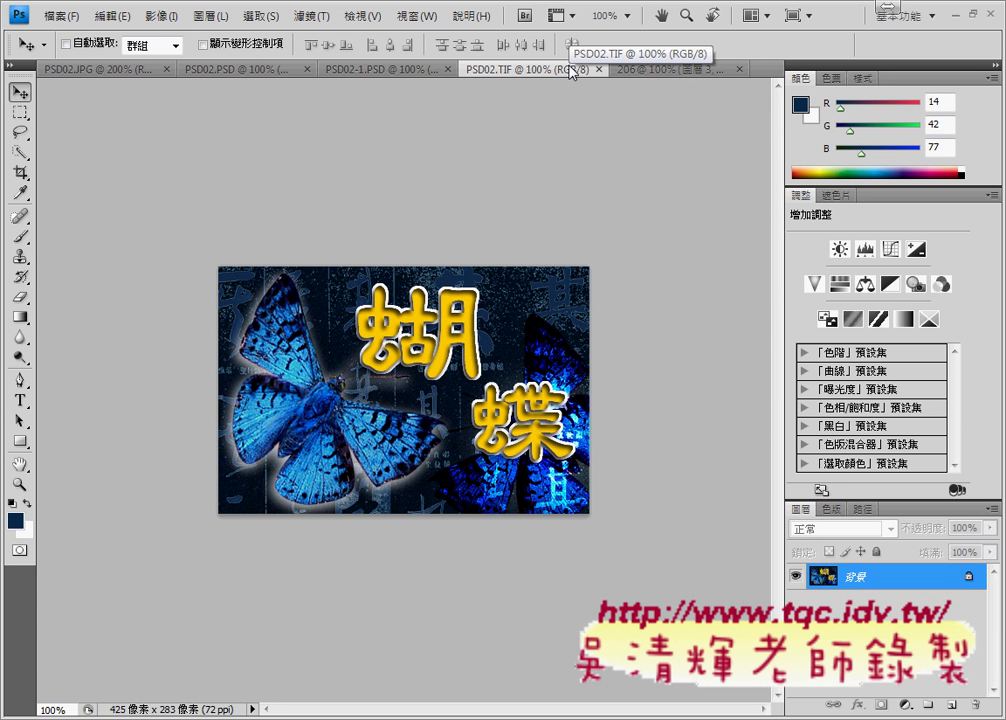